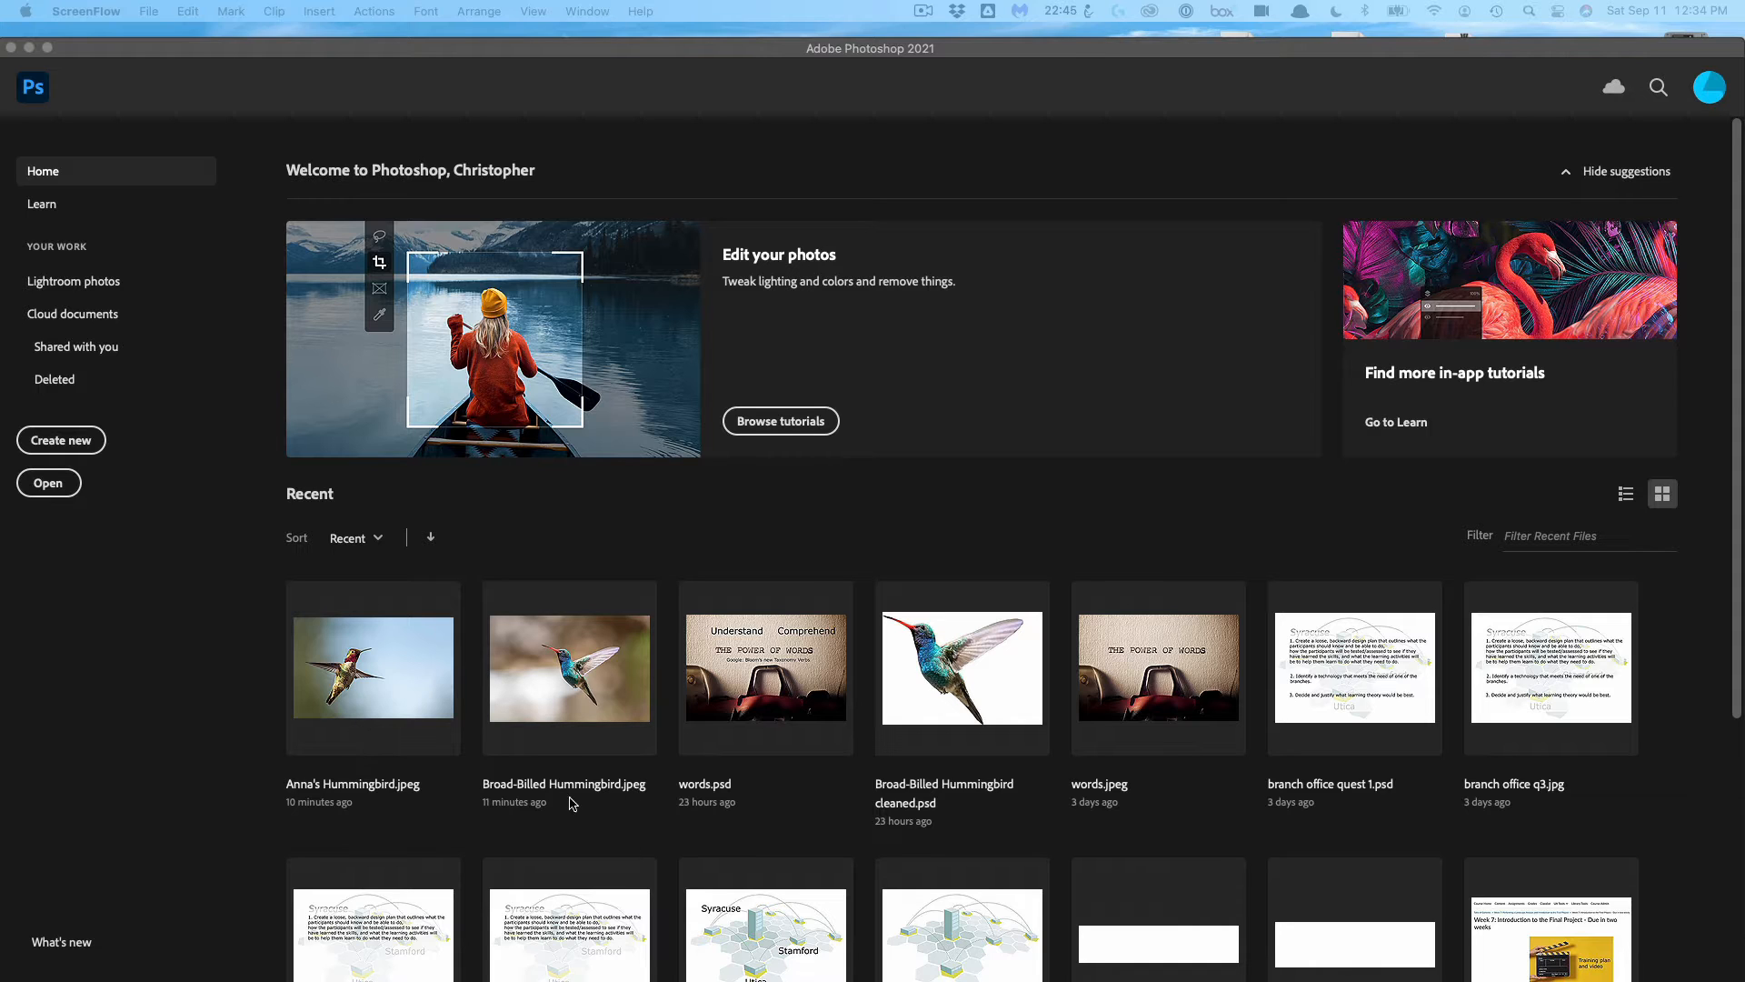
# Open Anna's Hummingbird.jpeg and select the whole bird with the Object Selection Tool
pyautogui.click(387, 708)
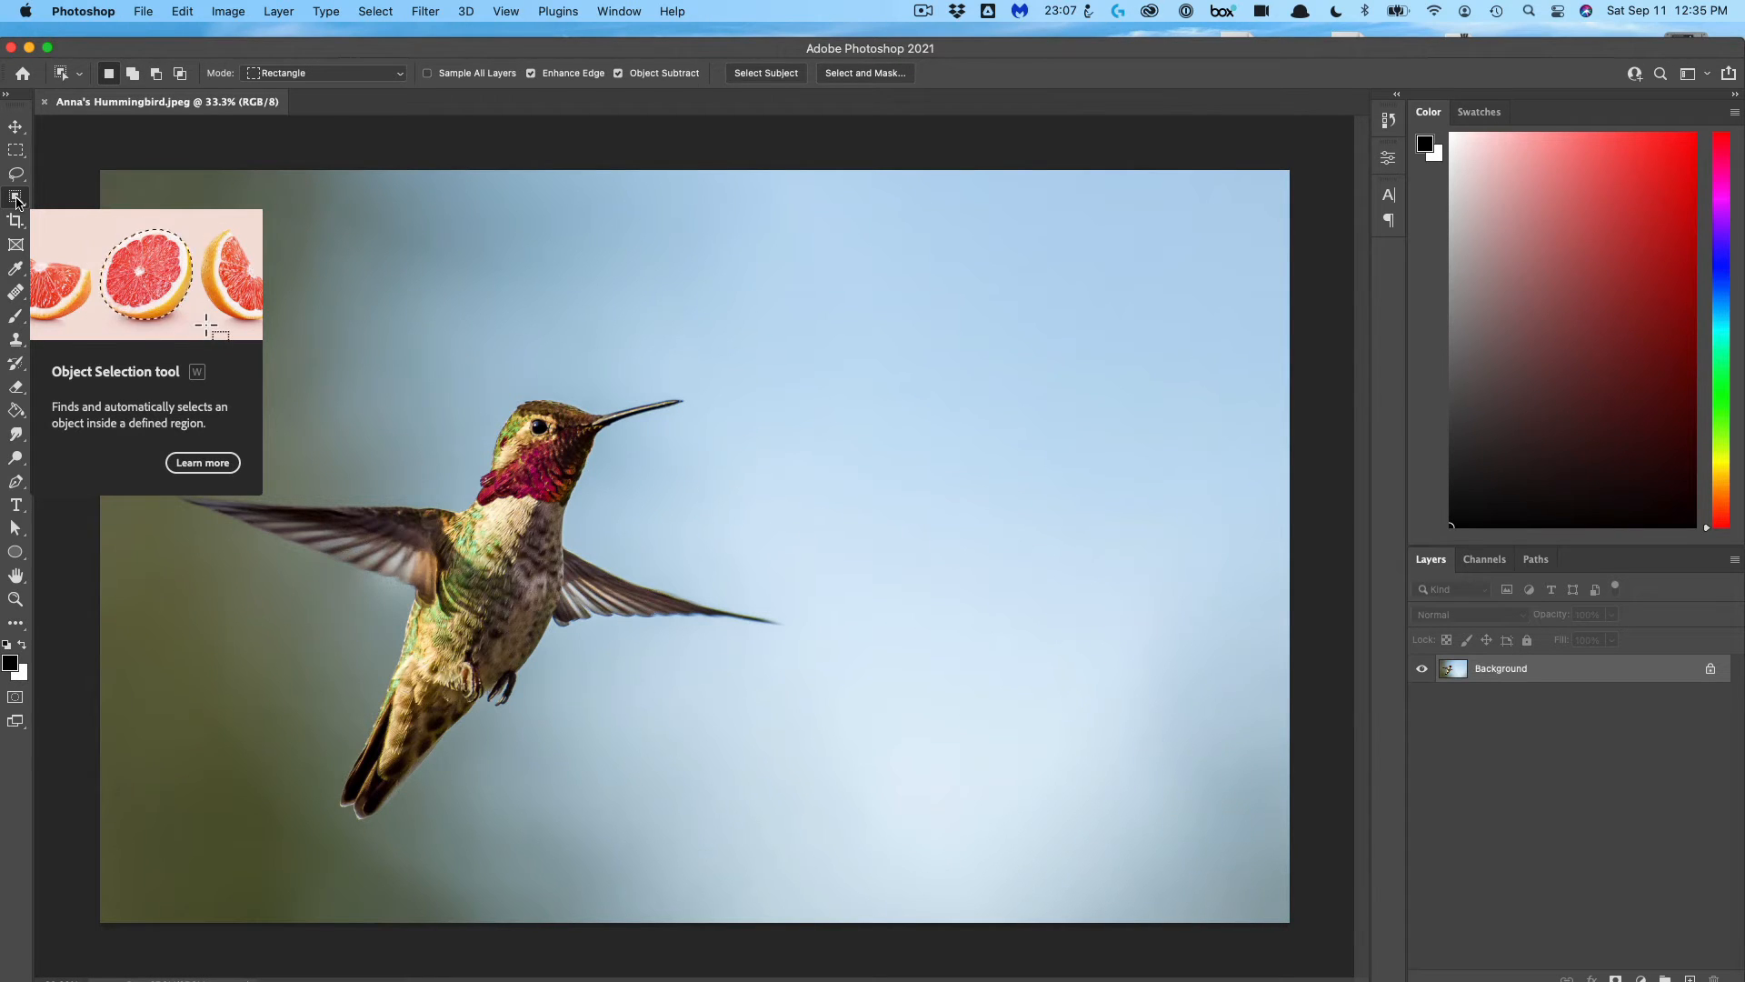
pyautogui.click(16, 202)
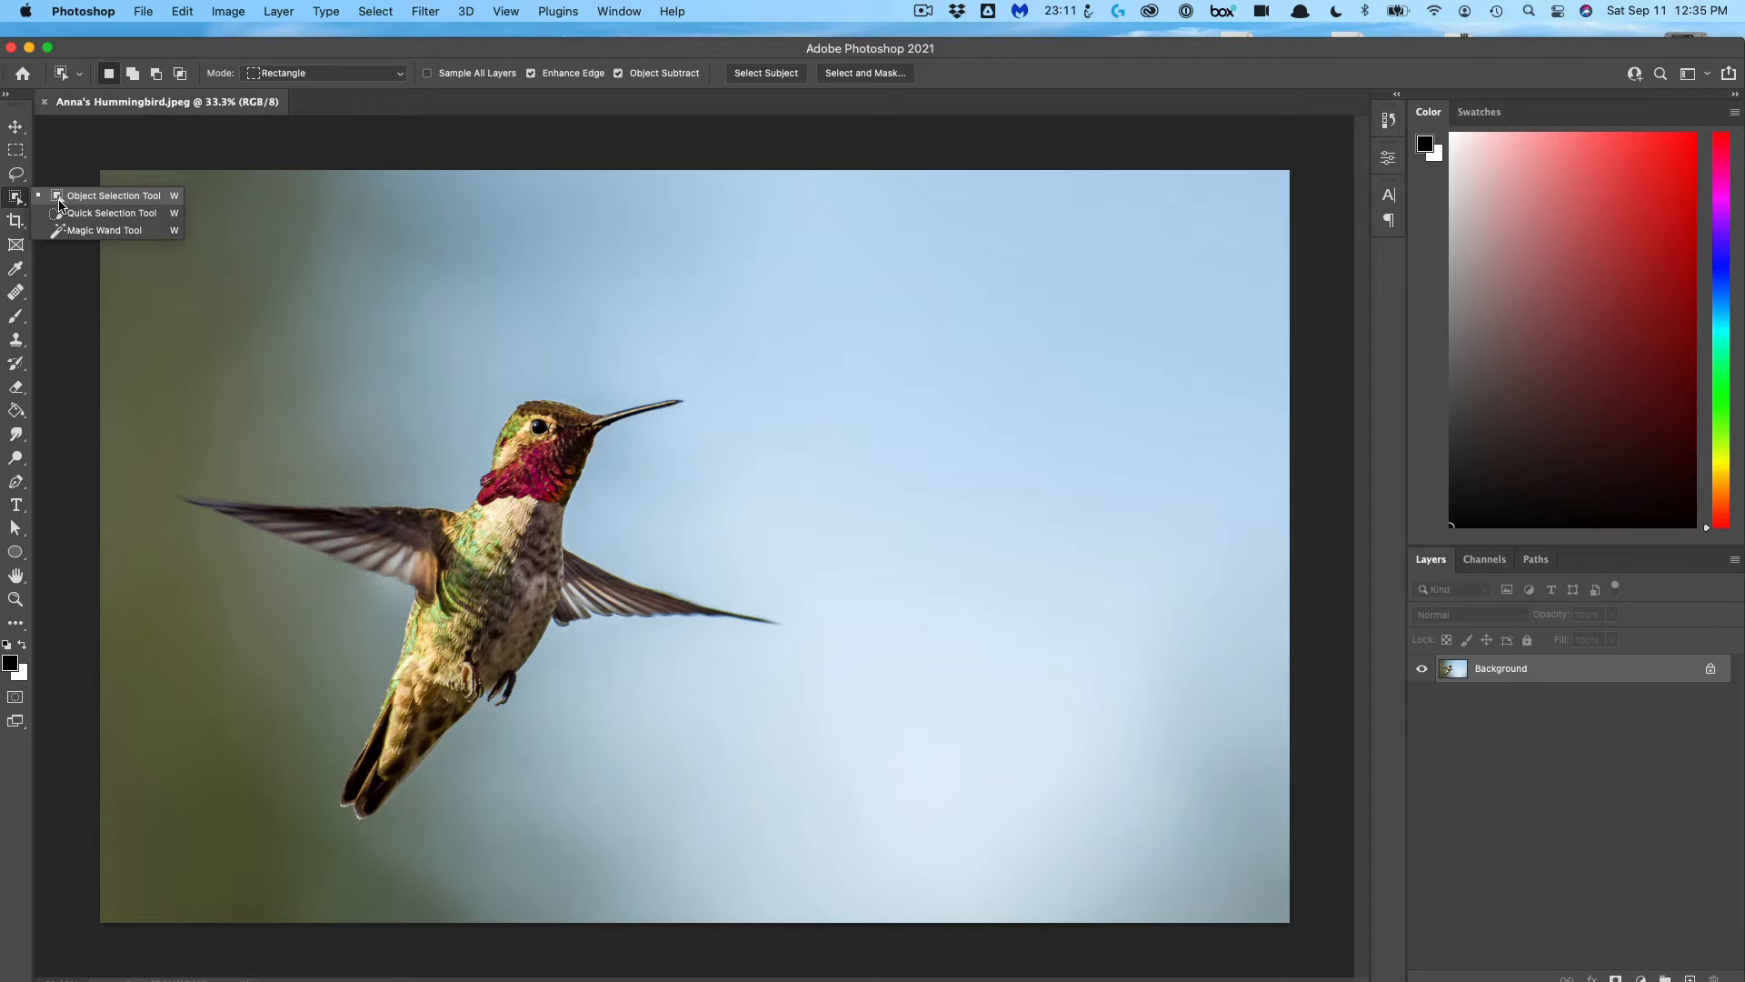
pyautogui.click(60, 204)
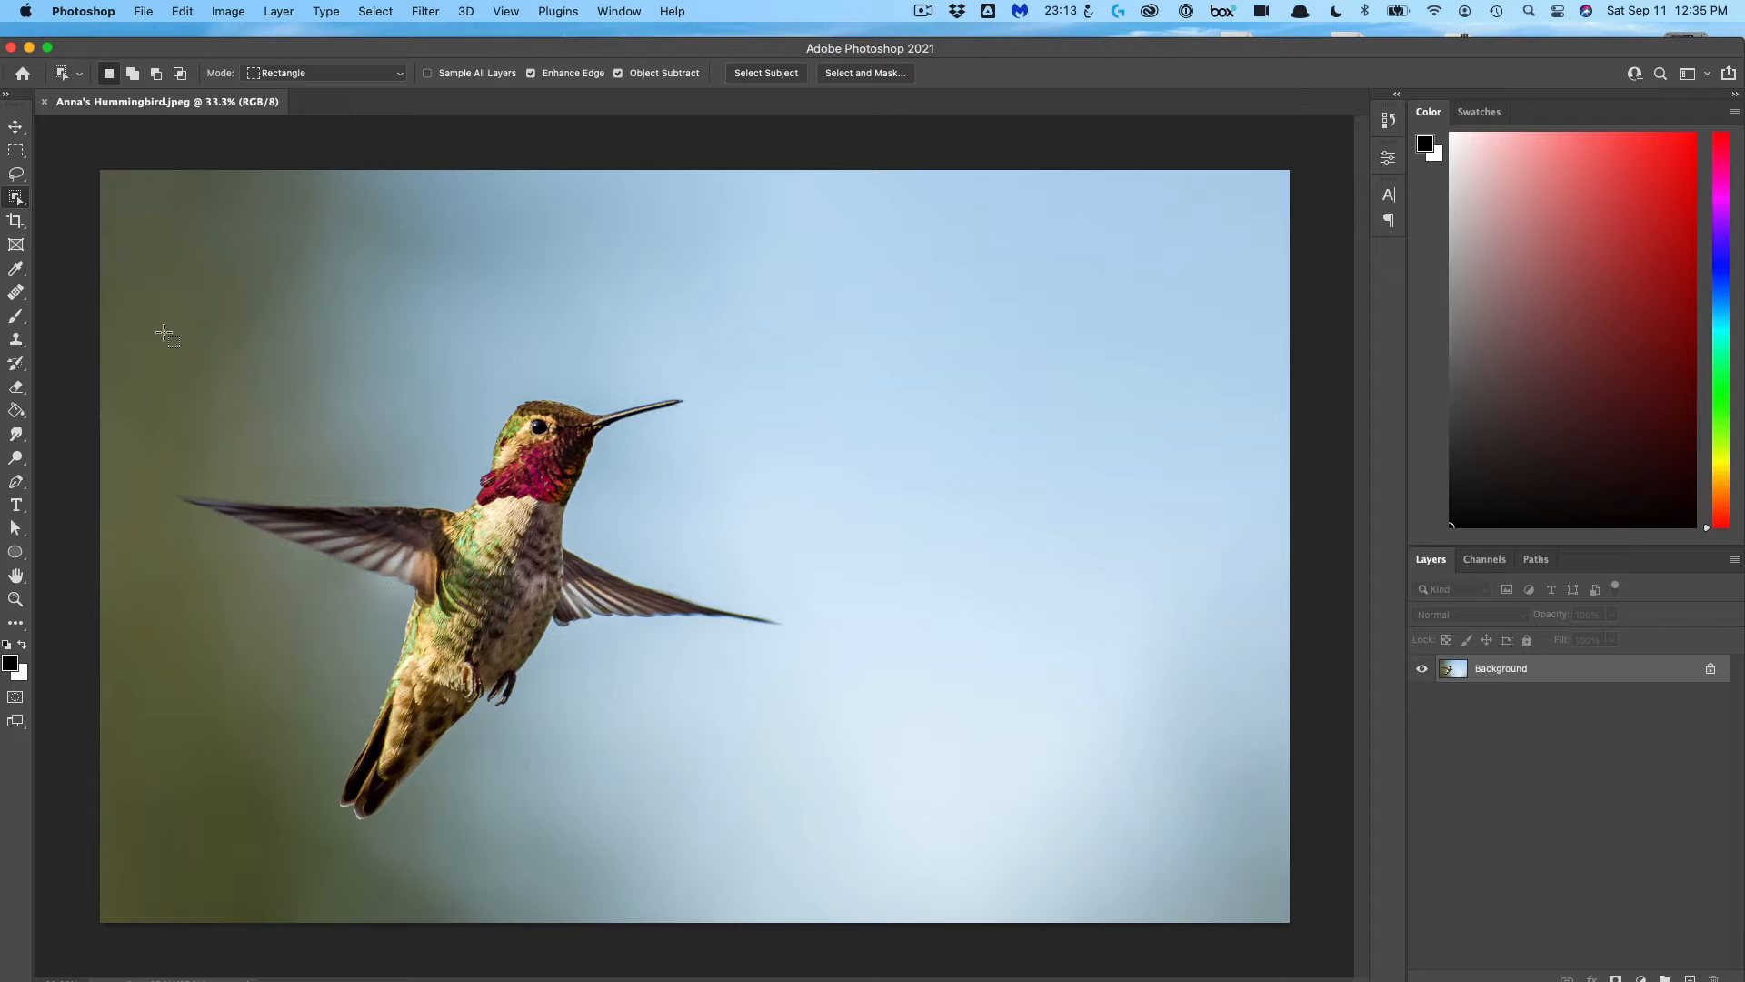
pyautogui.moveTo(505, 644); pyautogui.dragTo(814, 837)
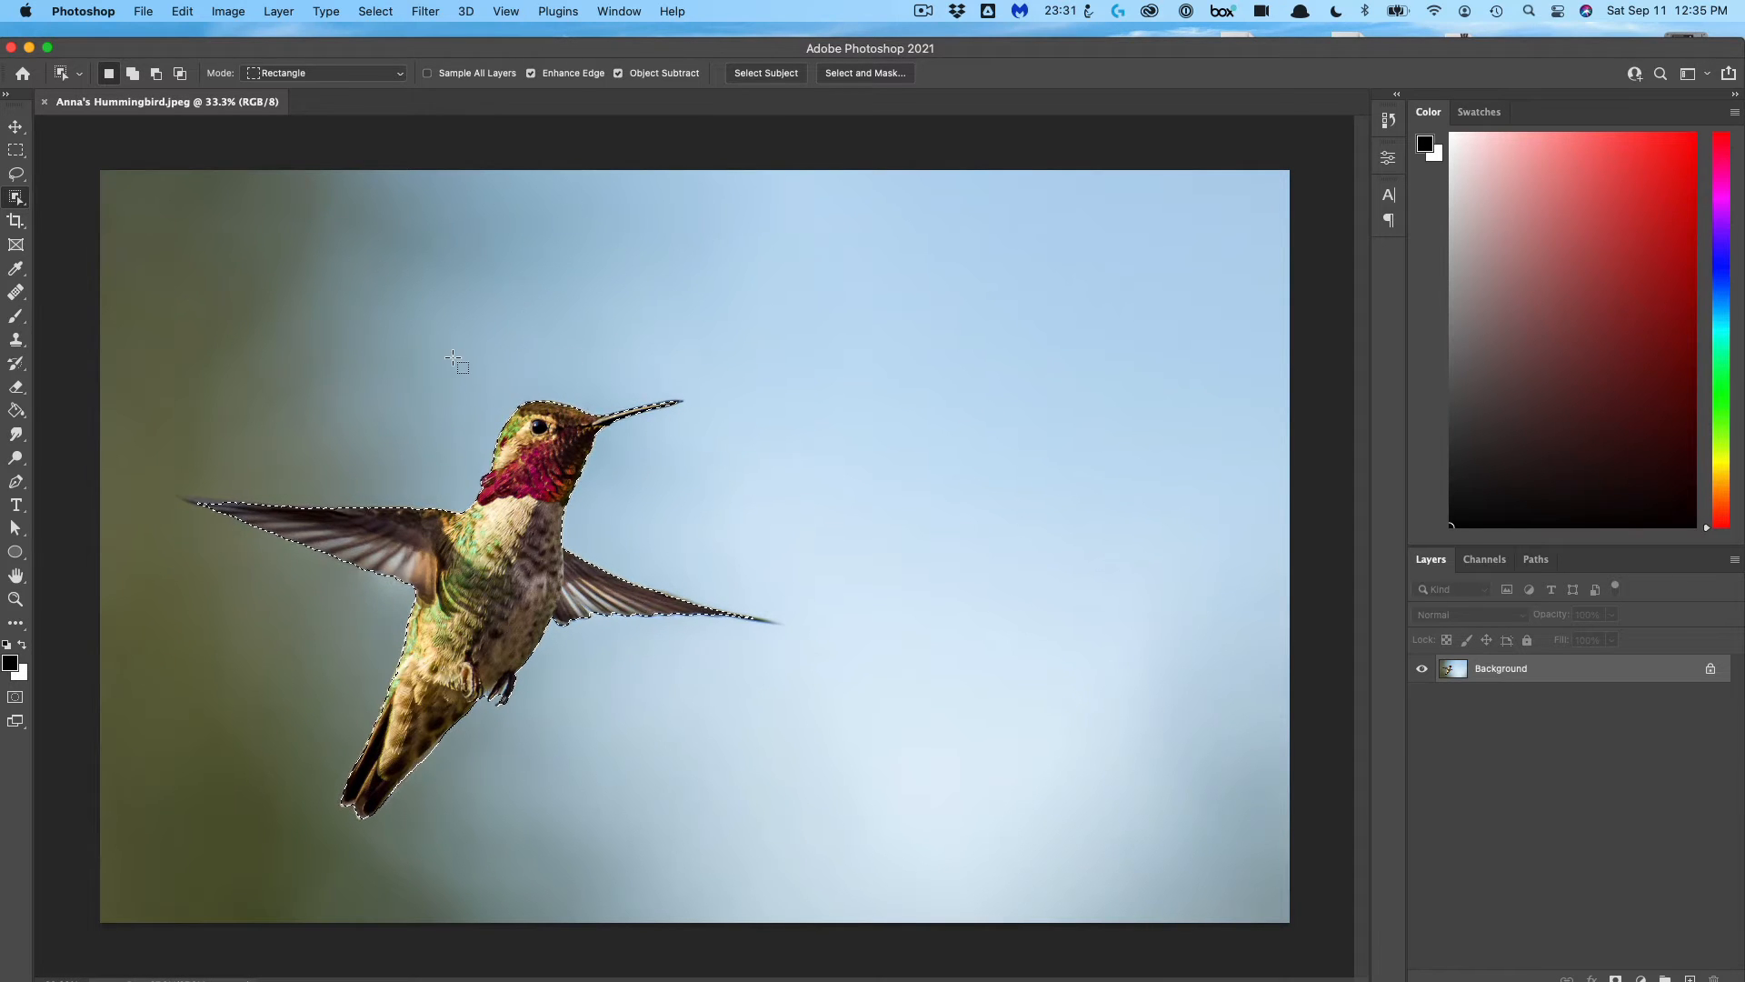
# Invert the selection and fill the area around the bird with Background Color in Normal mode at 100% opacity
pyautogui.click(372, 13)
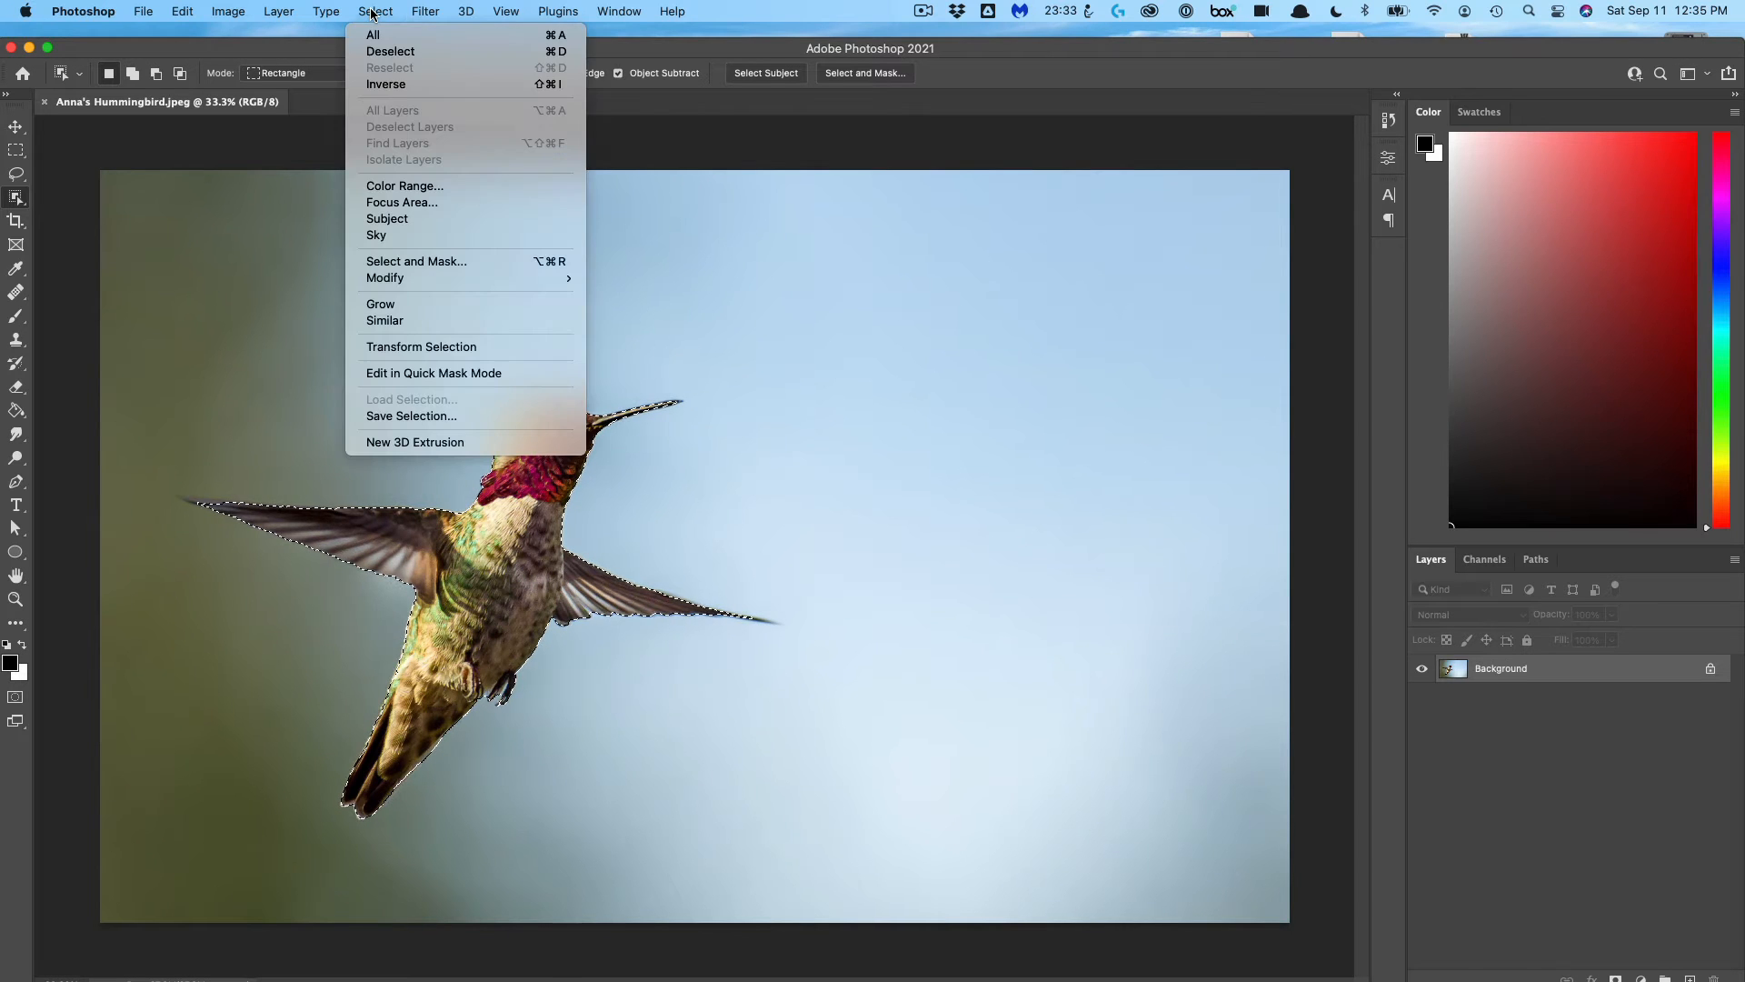
pyautogui.click(390, 83)
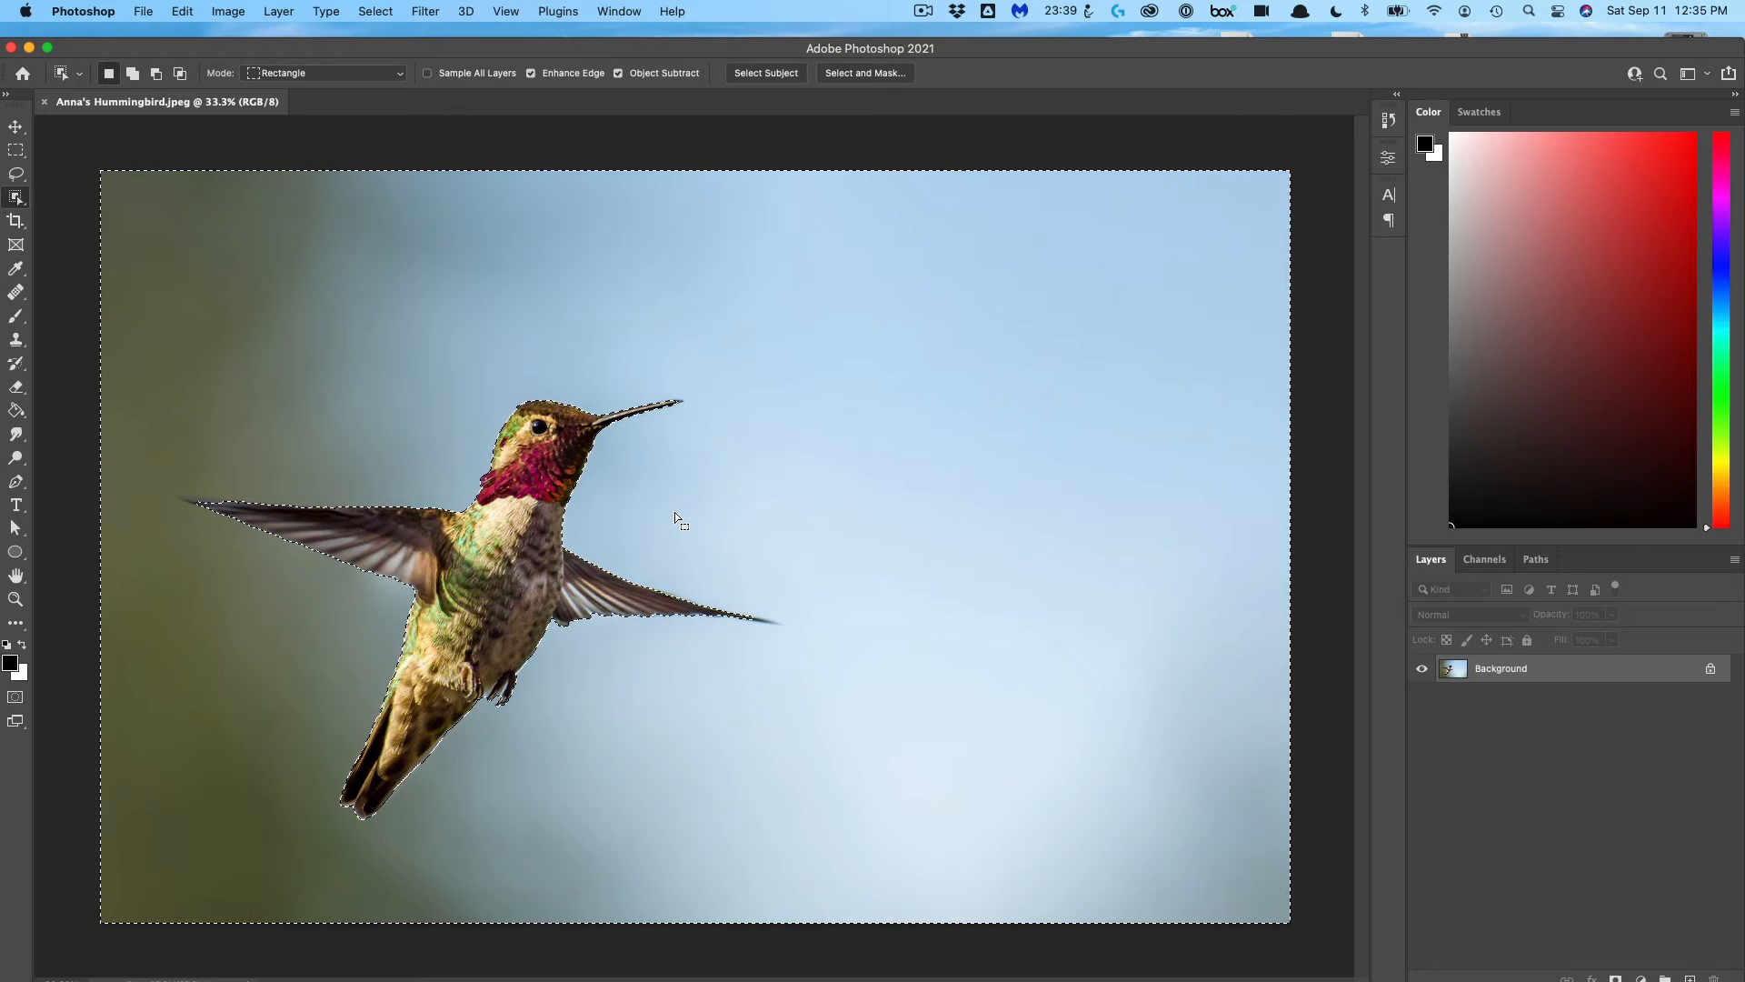
pyautogui.hotkey('shift', 'BackSpace')
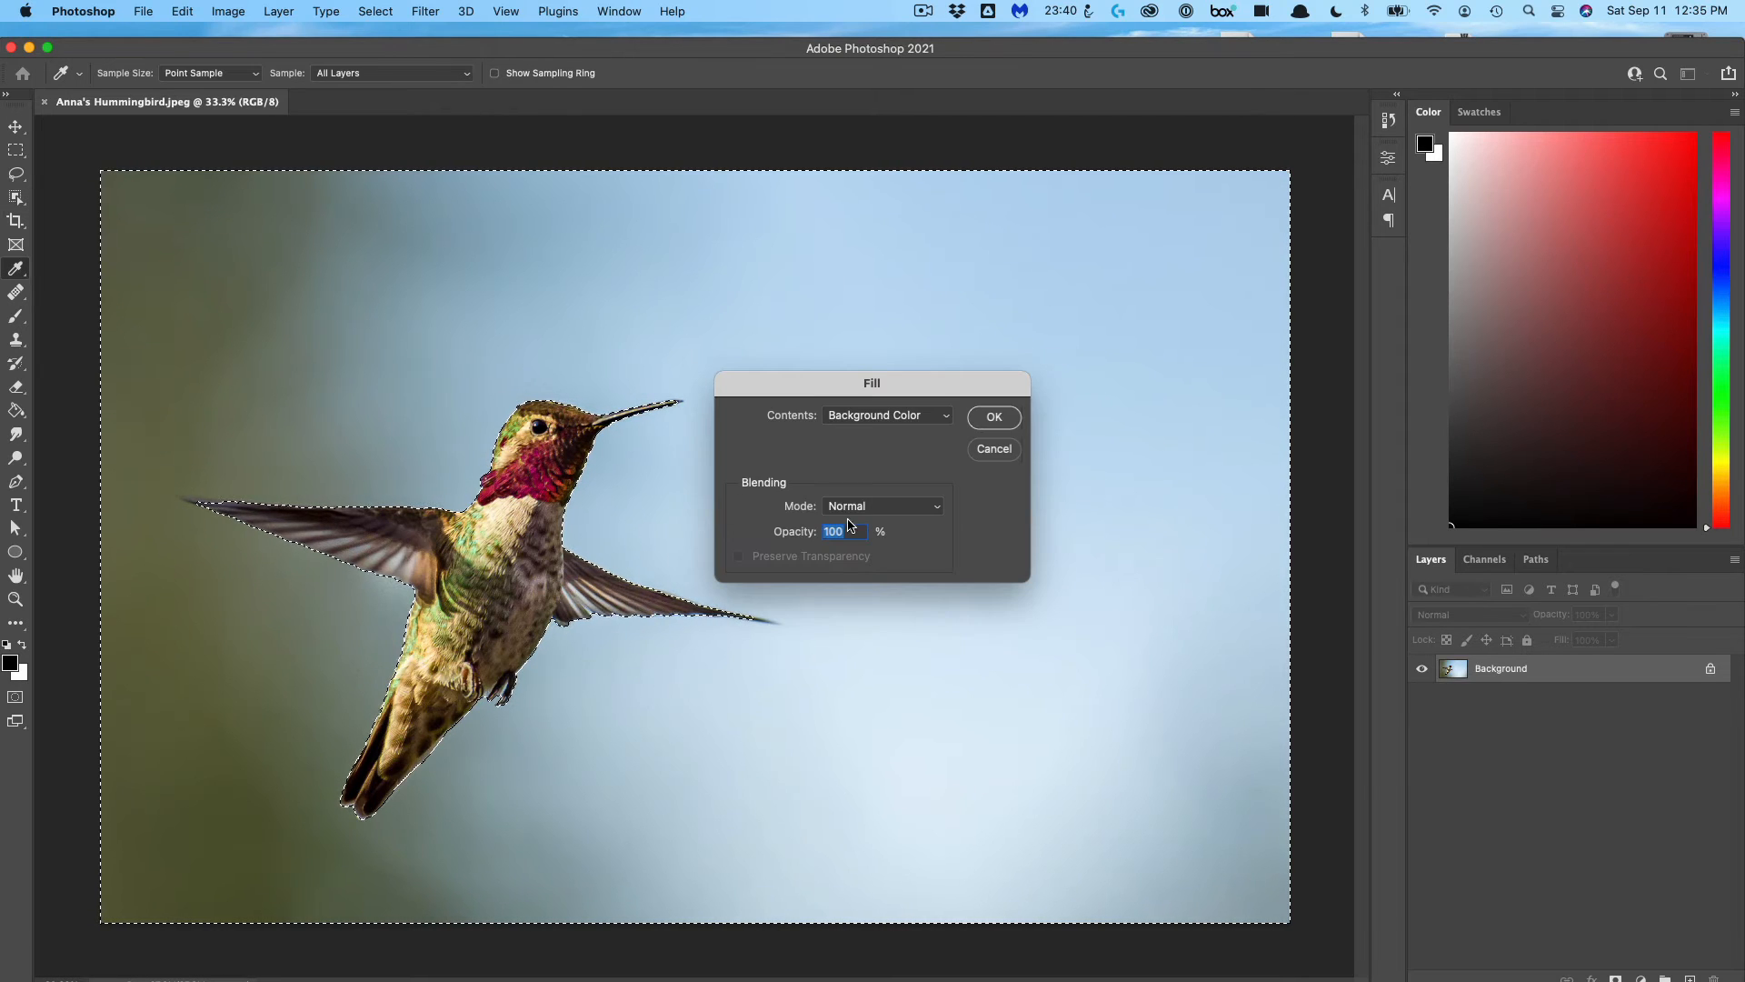
pyautogui.click(995, 418)
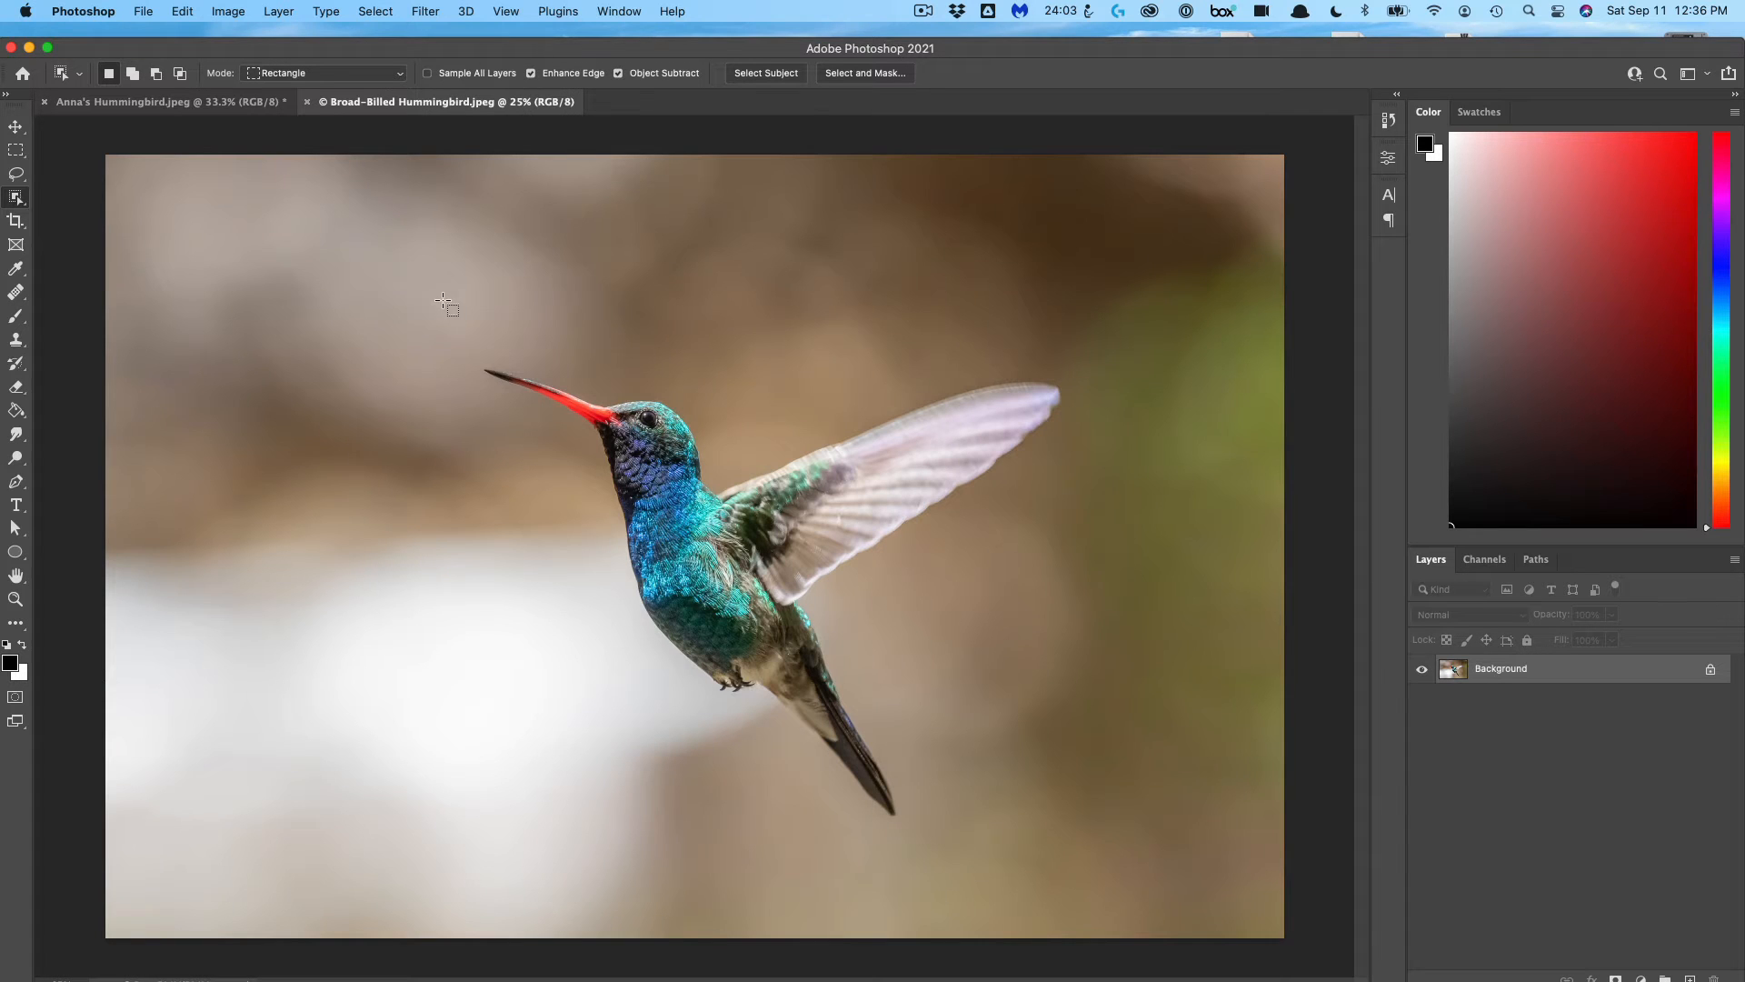
# Object-select the bird in Broad-Billed Hummingbird.jpeg and fill the inverse selection with Background Color at 100% opacity
pyautogui.moveTo(443, 300); pyautogui.dragTo(1127, 838)
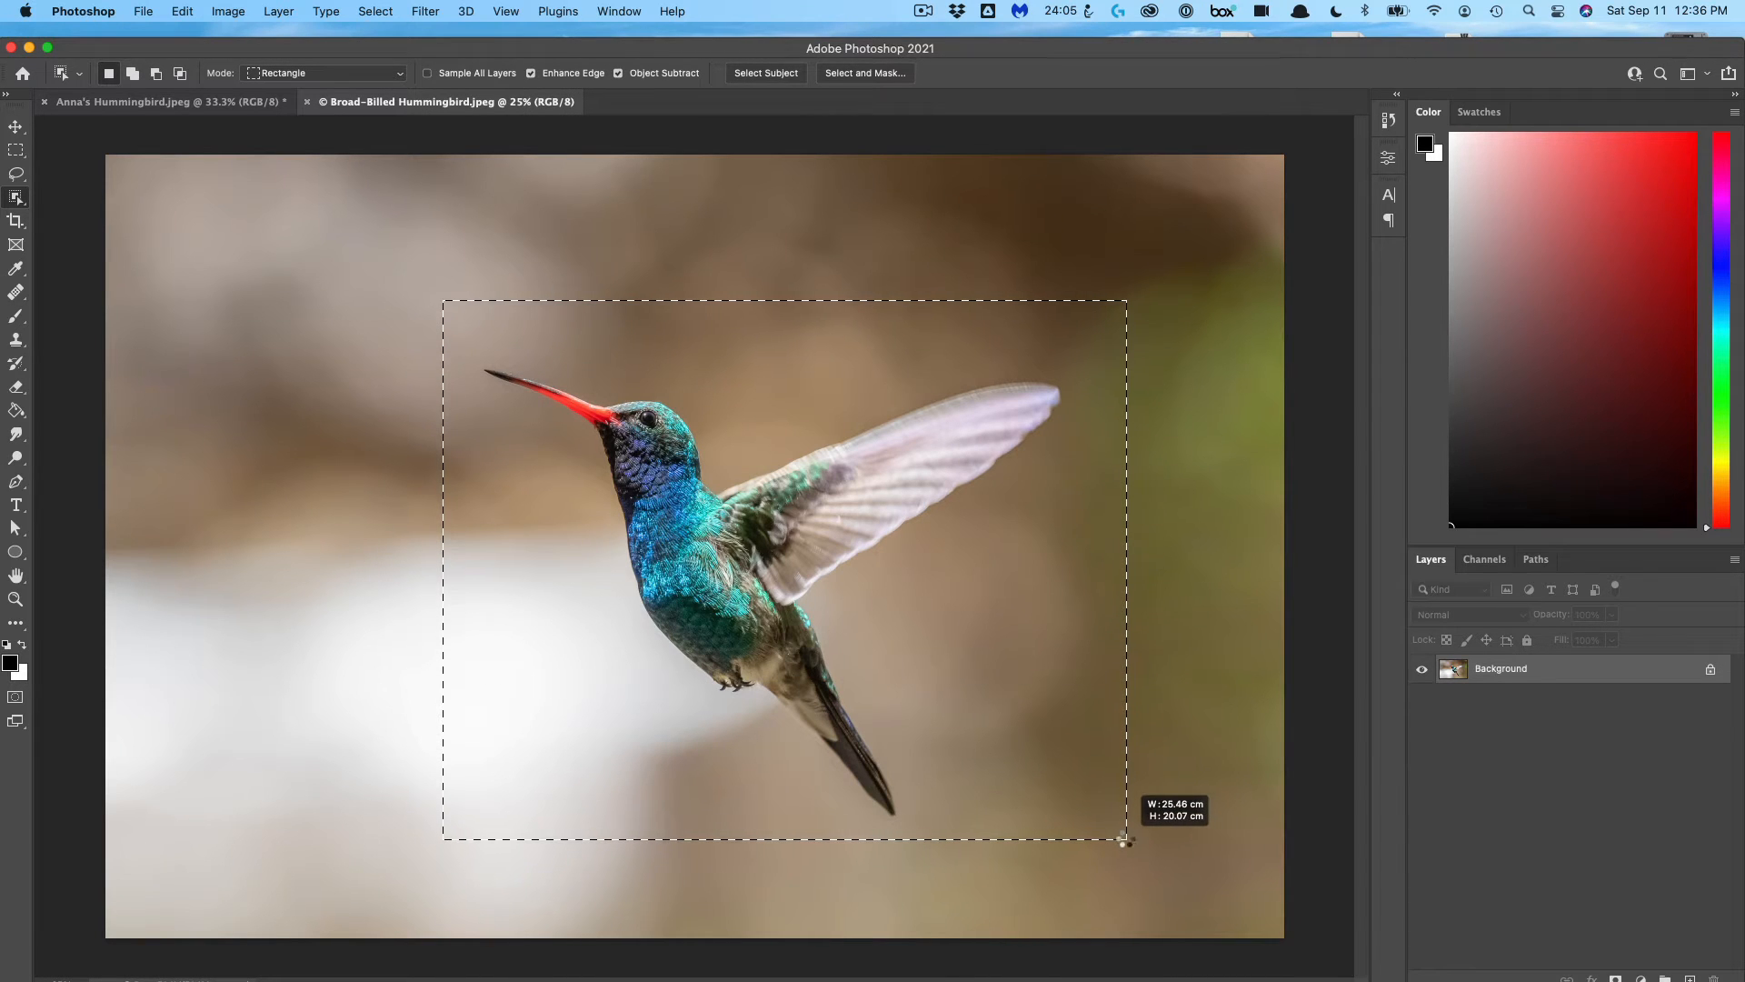
pyautogui.moveTo(1125, 840); pyautogui.dragTo(1125, 841)
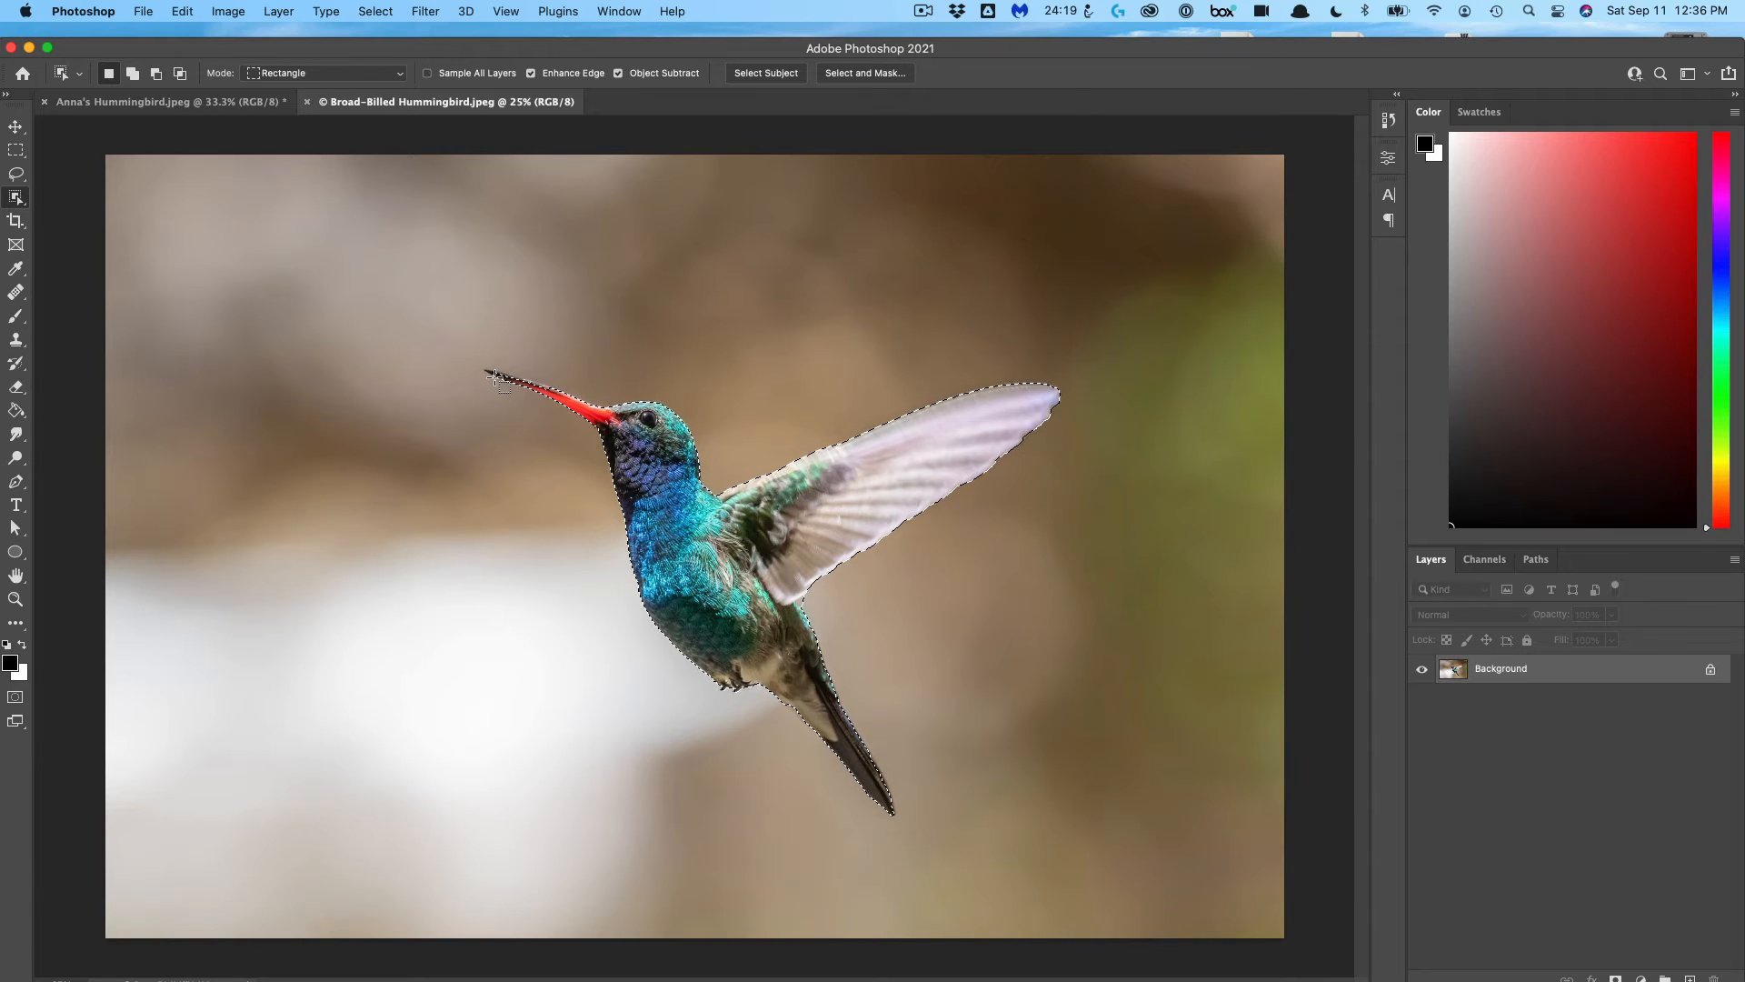
pyautogui.click(376, 11)
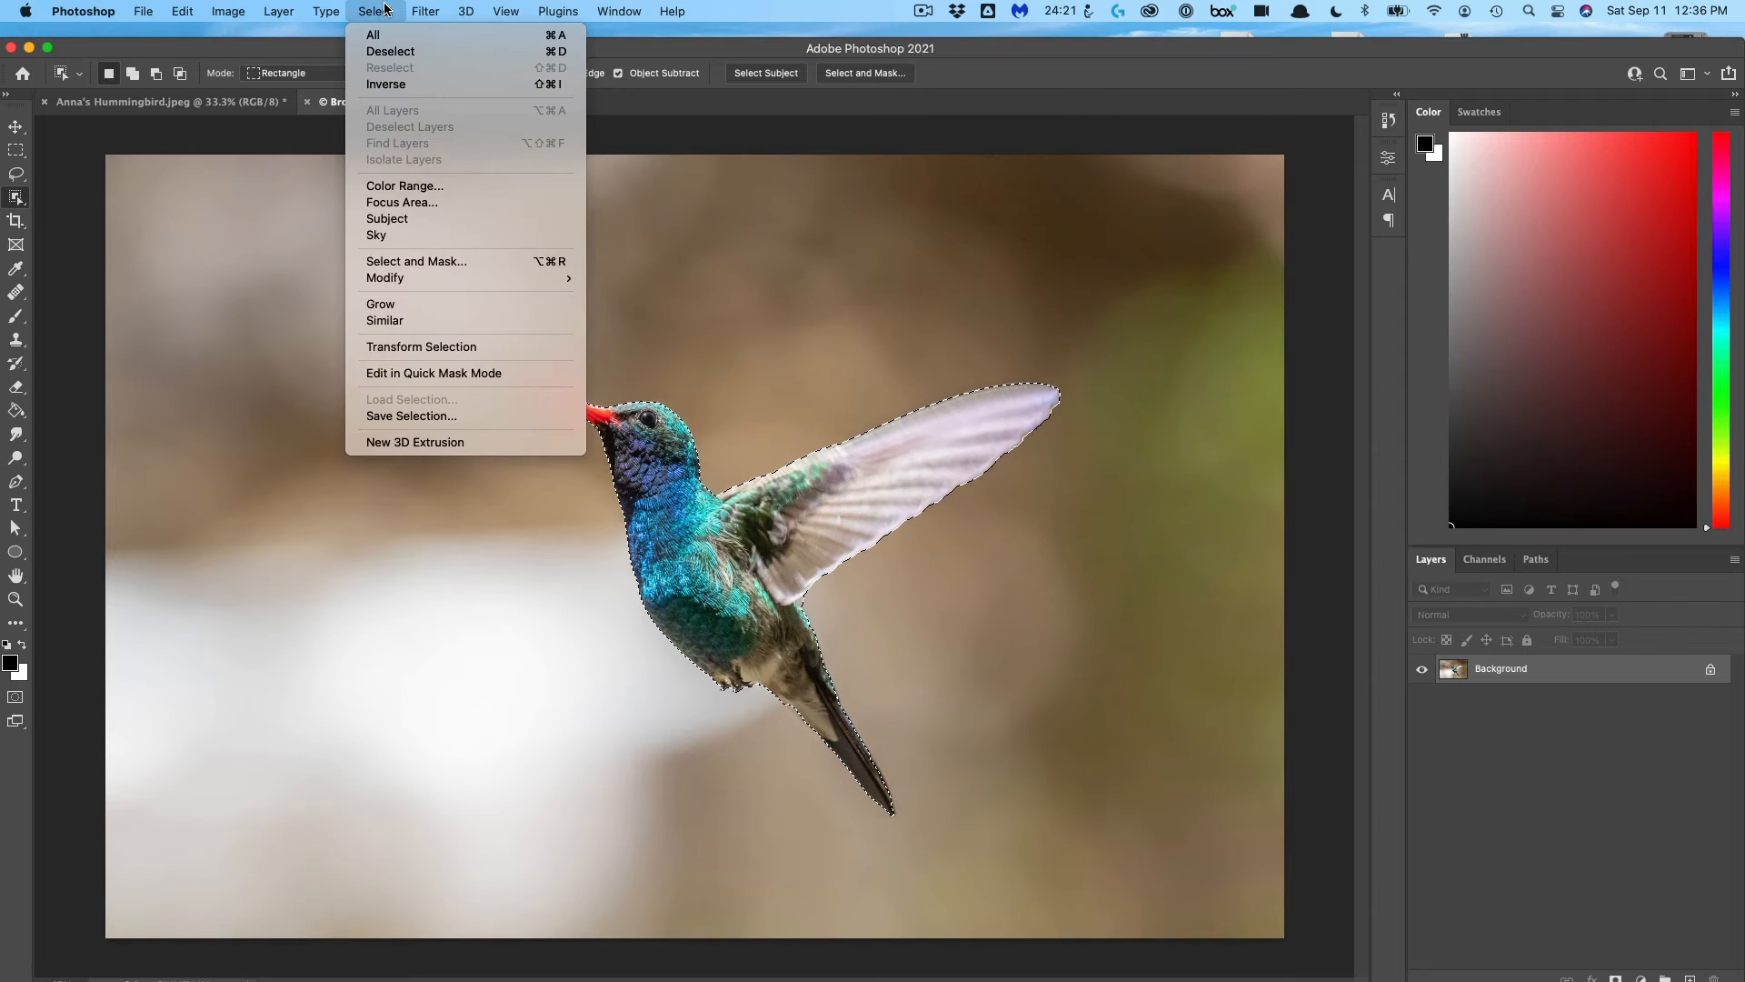
pyautogui.click(385, 83)
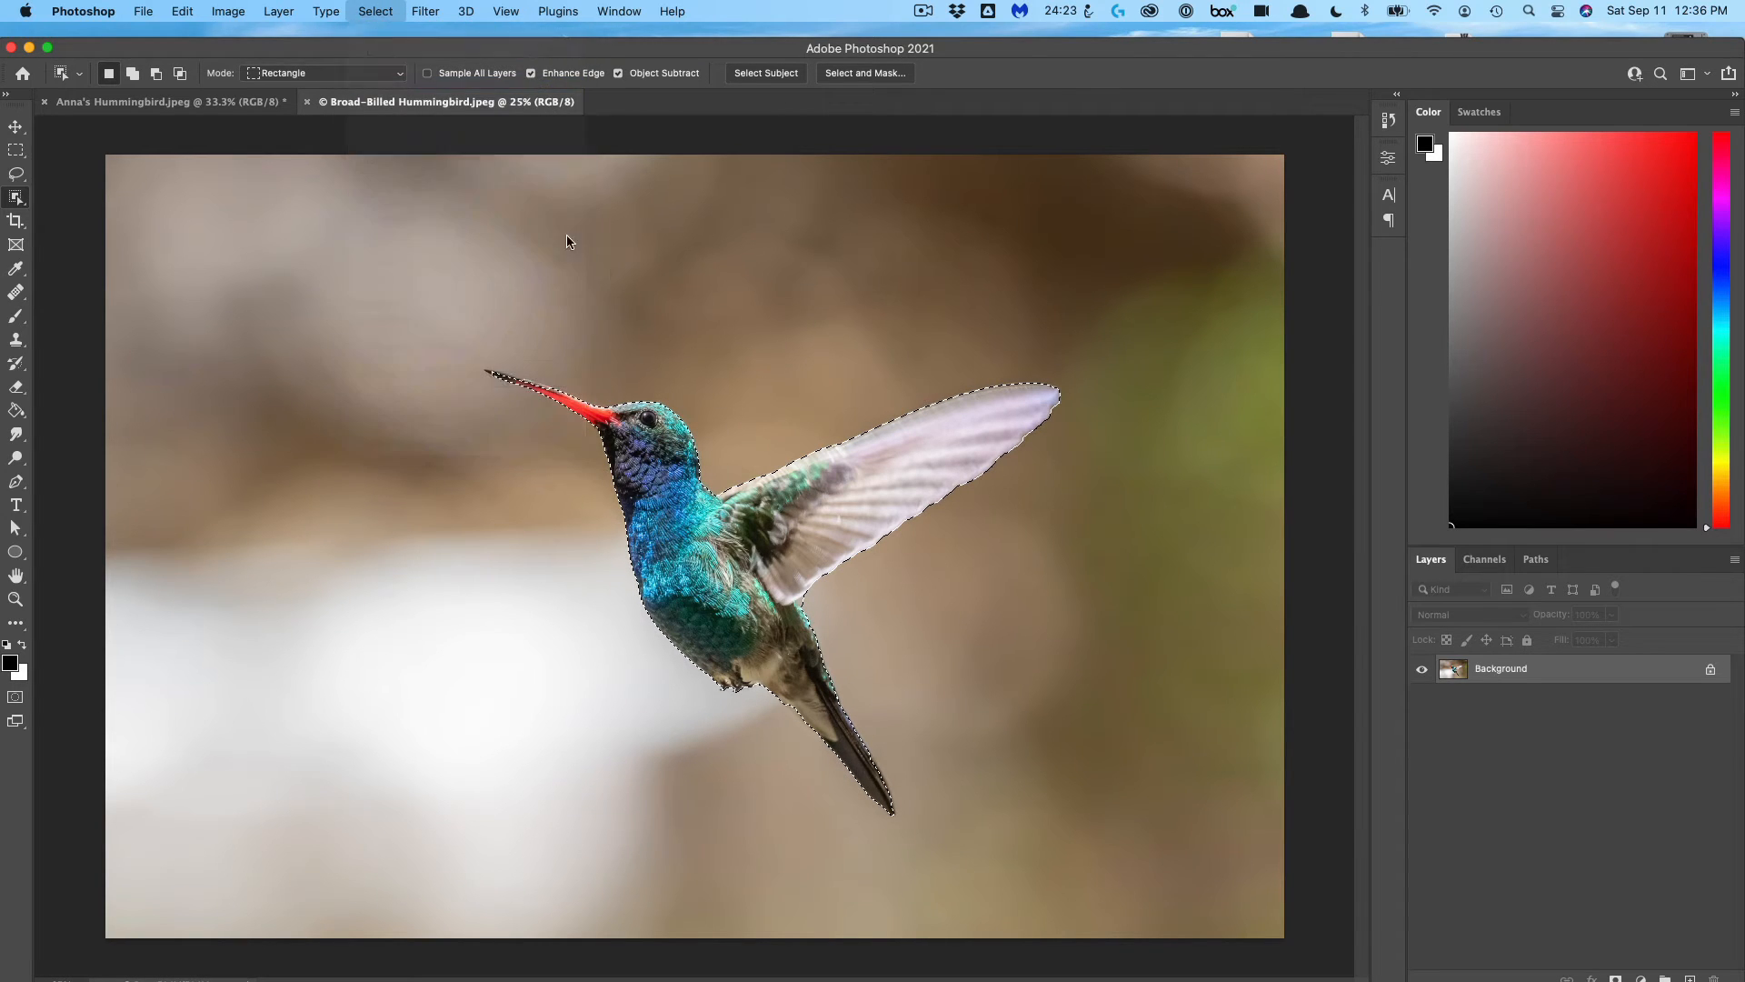
pyautogui.hotkey('shift', 'BackSpace')
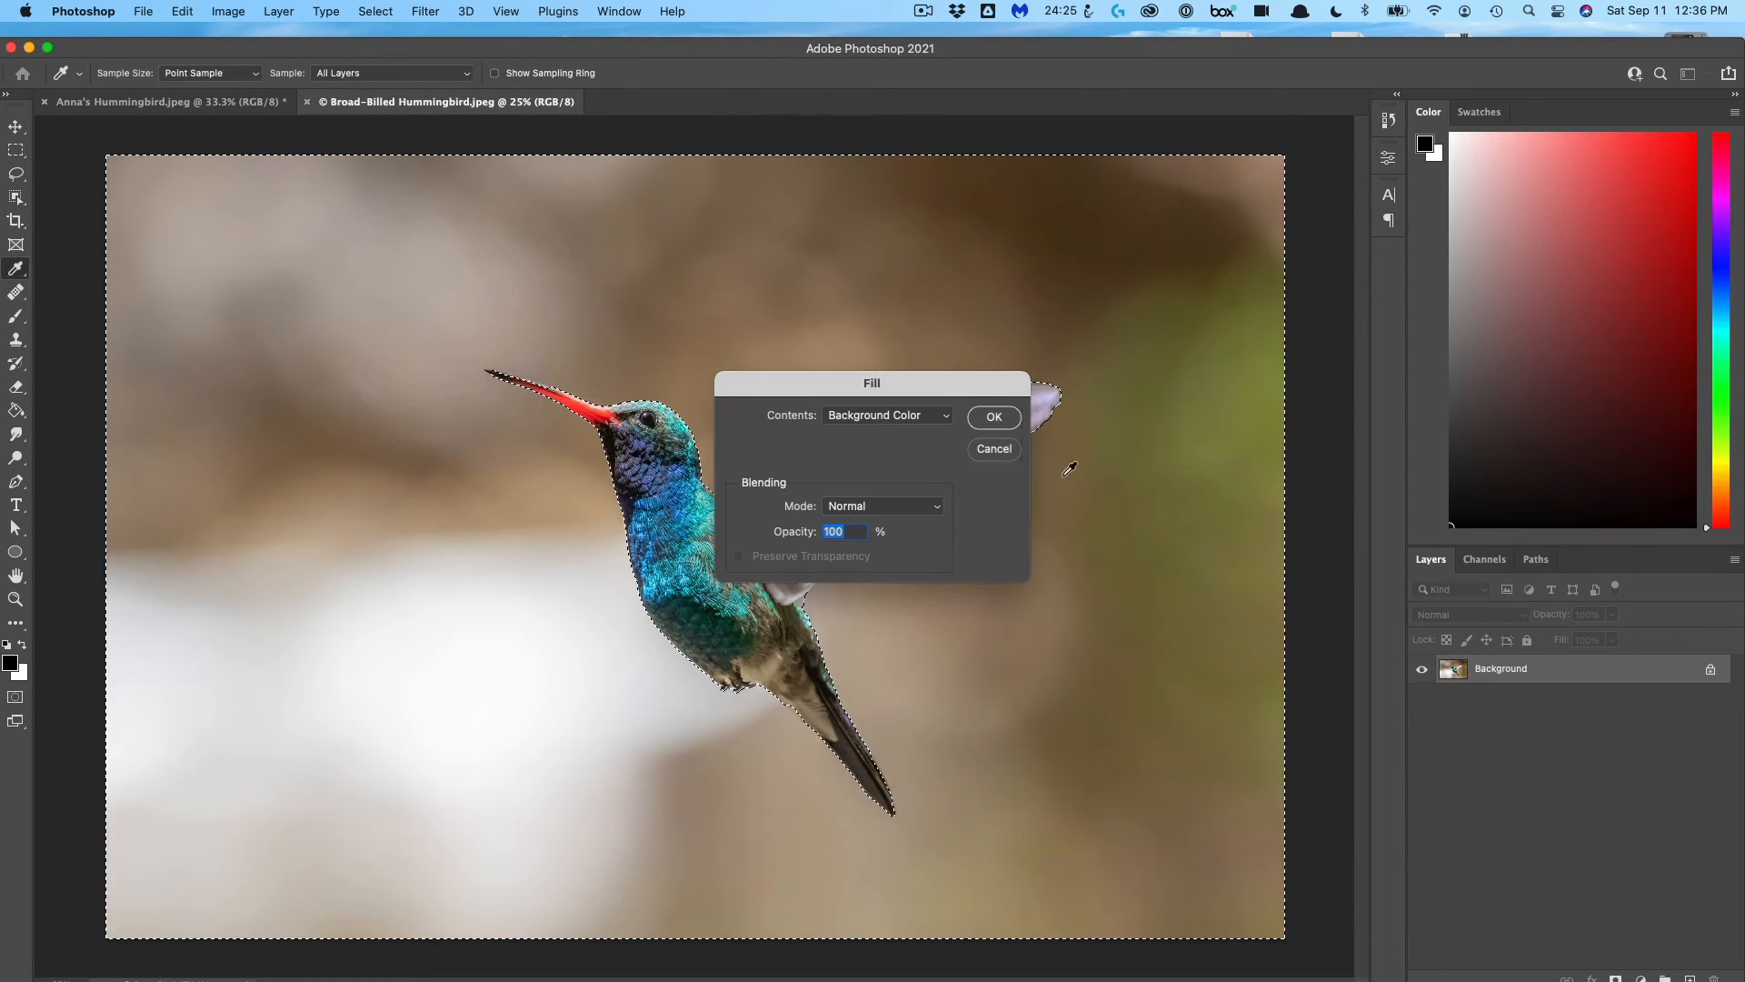
pyautogui.click(995, 416)
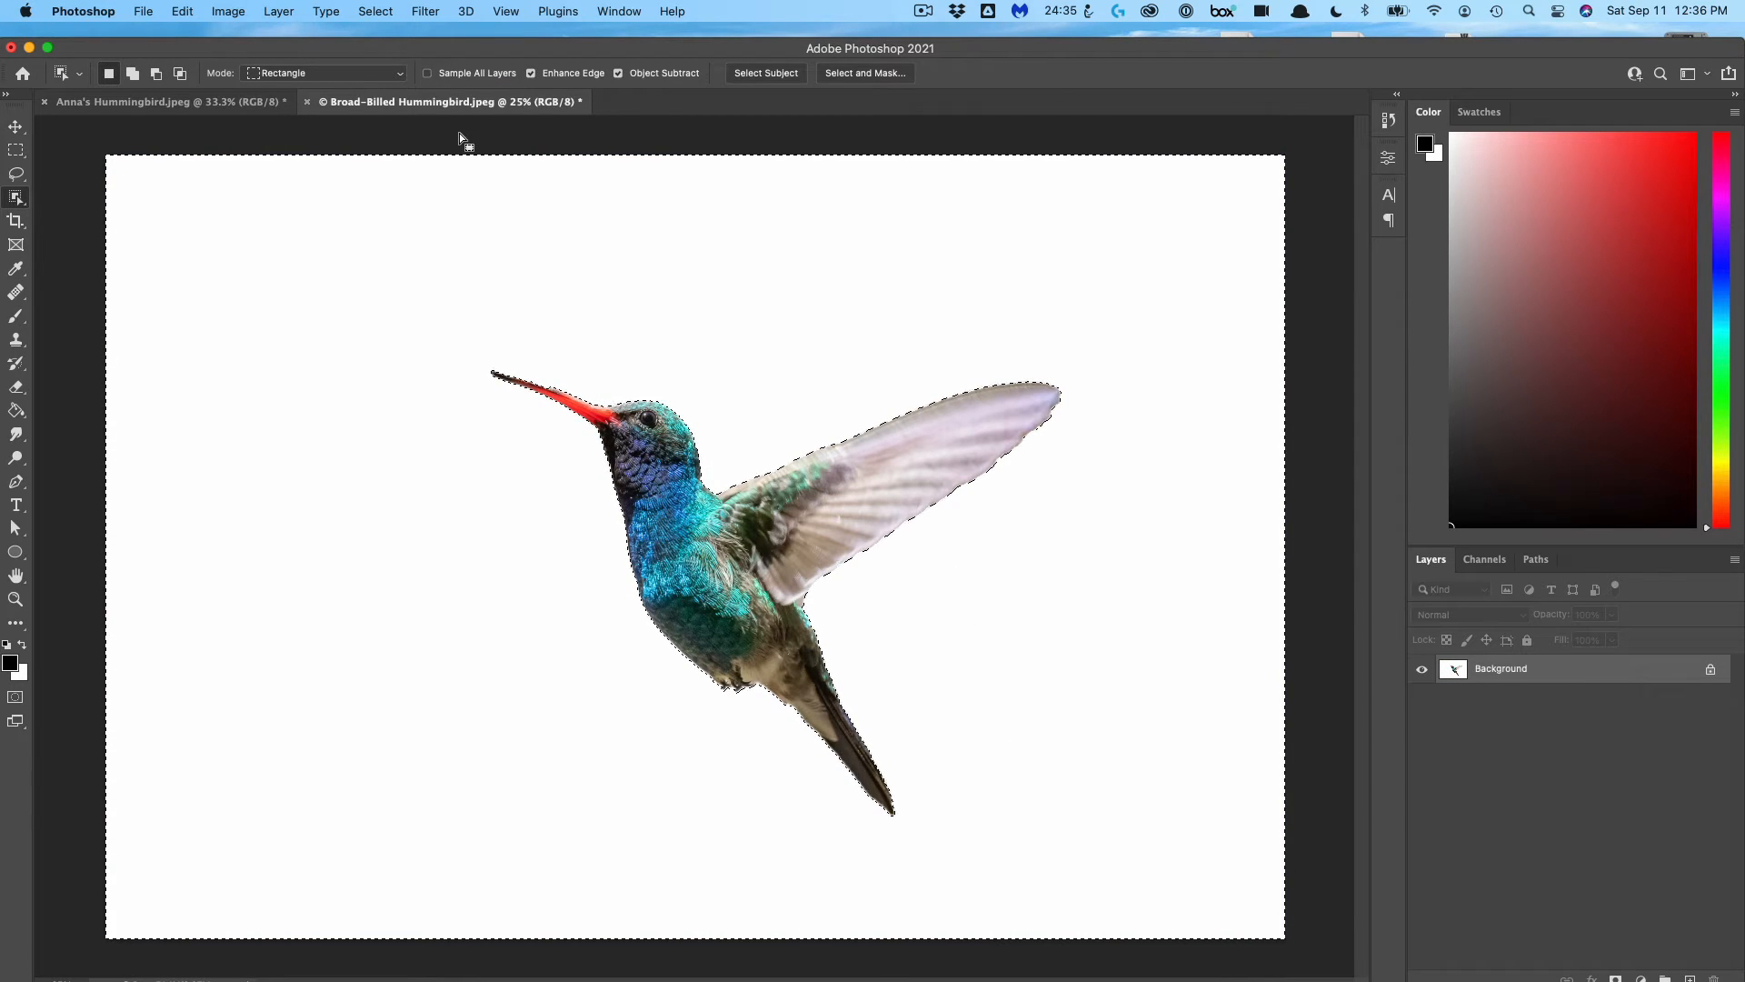
# Create a new RGB document 1920 pixels wide and 1084 pixels high at 300 pixels/inch
pyautogui.click(134, 14)
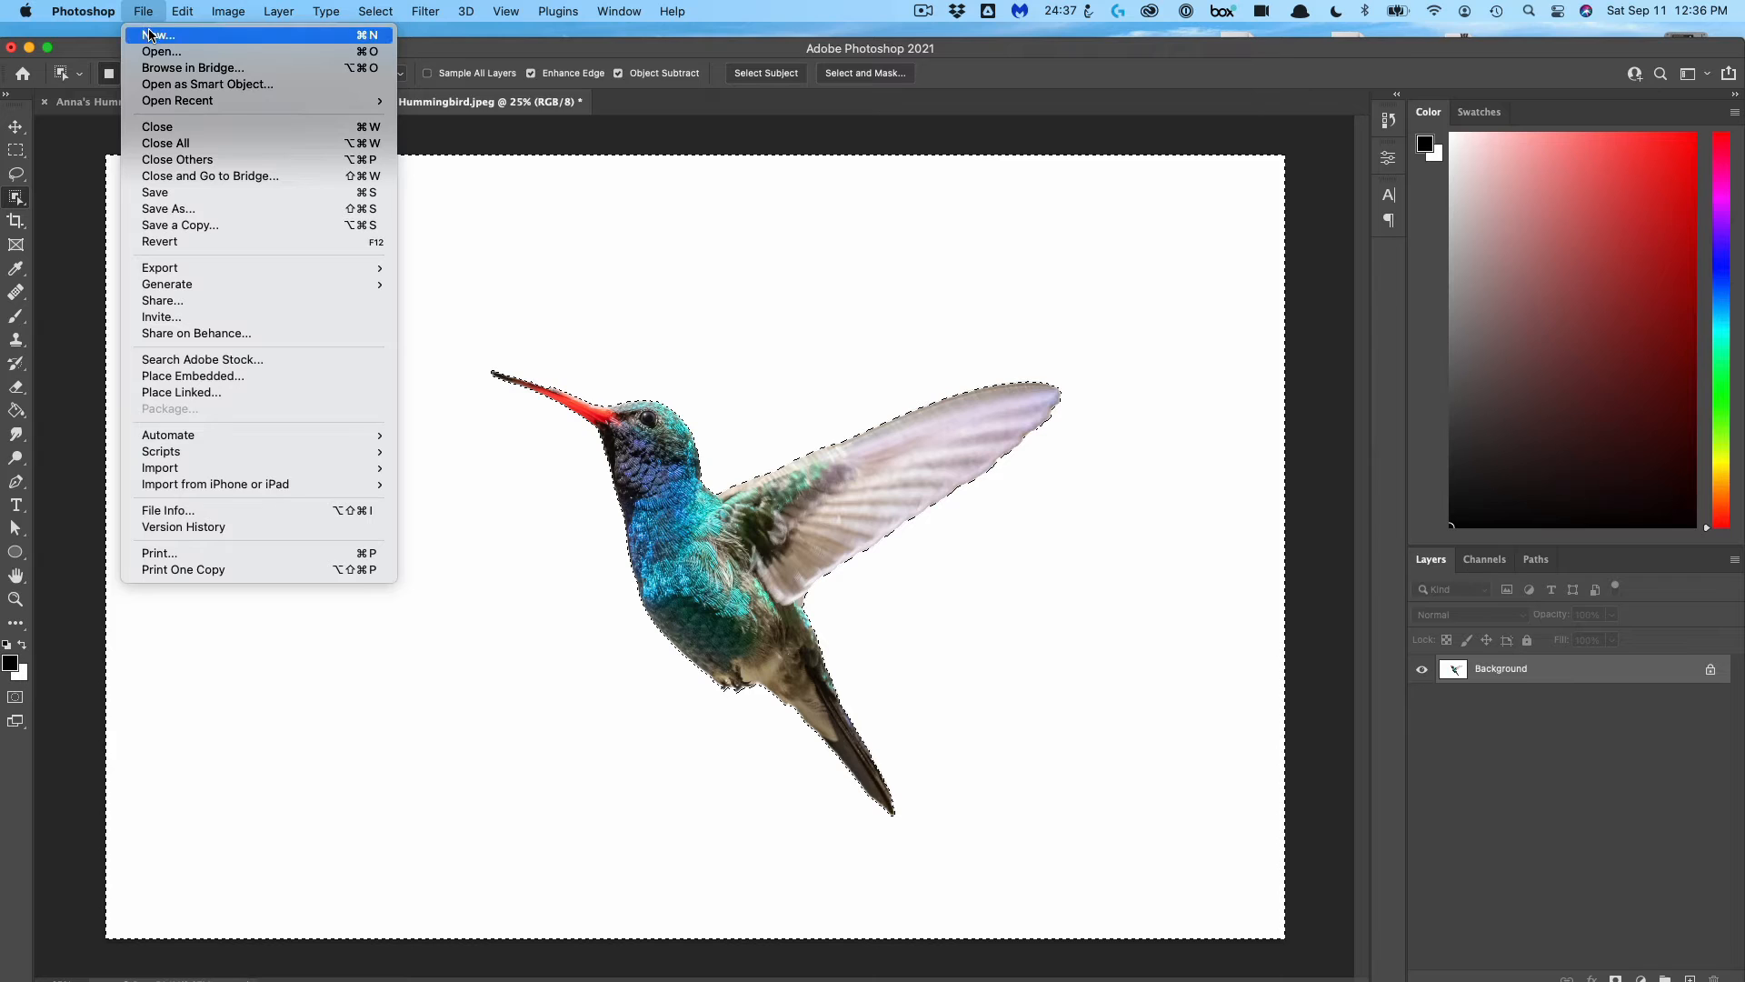
pyautogui.click(150, 35)
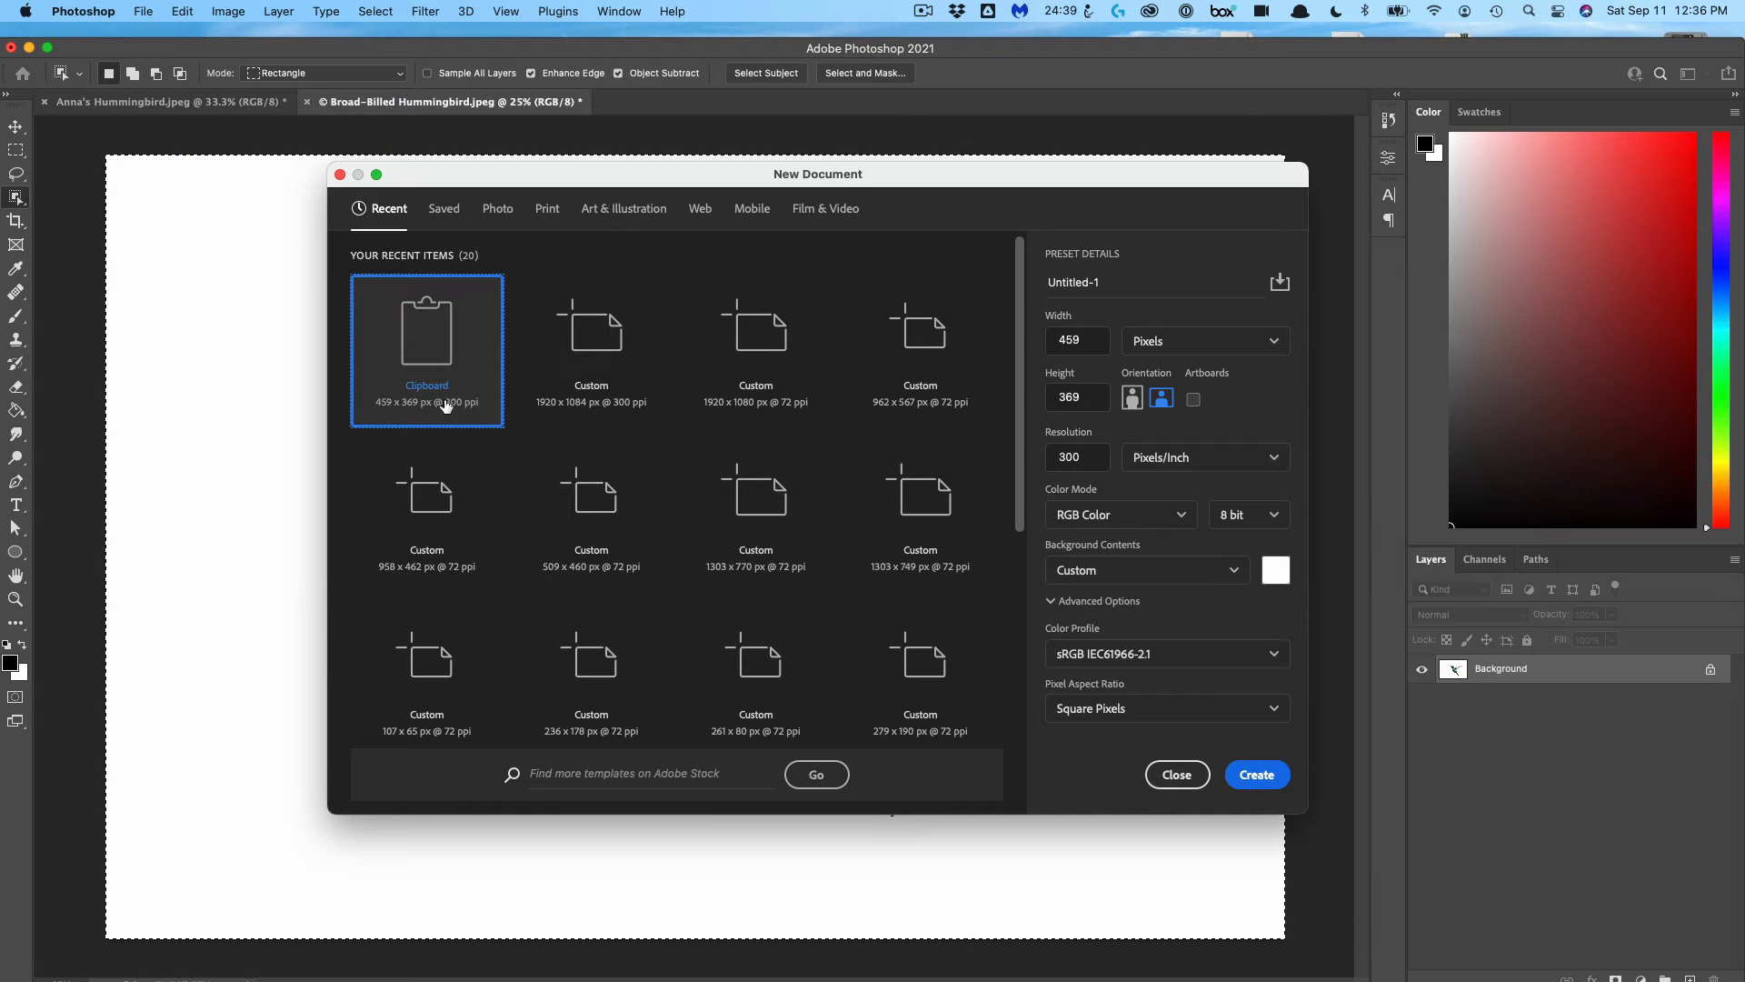
pyautogui.doubleClick(1086, 338)
pyautogui.write('1920')
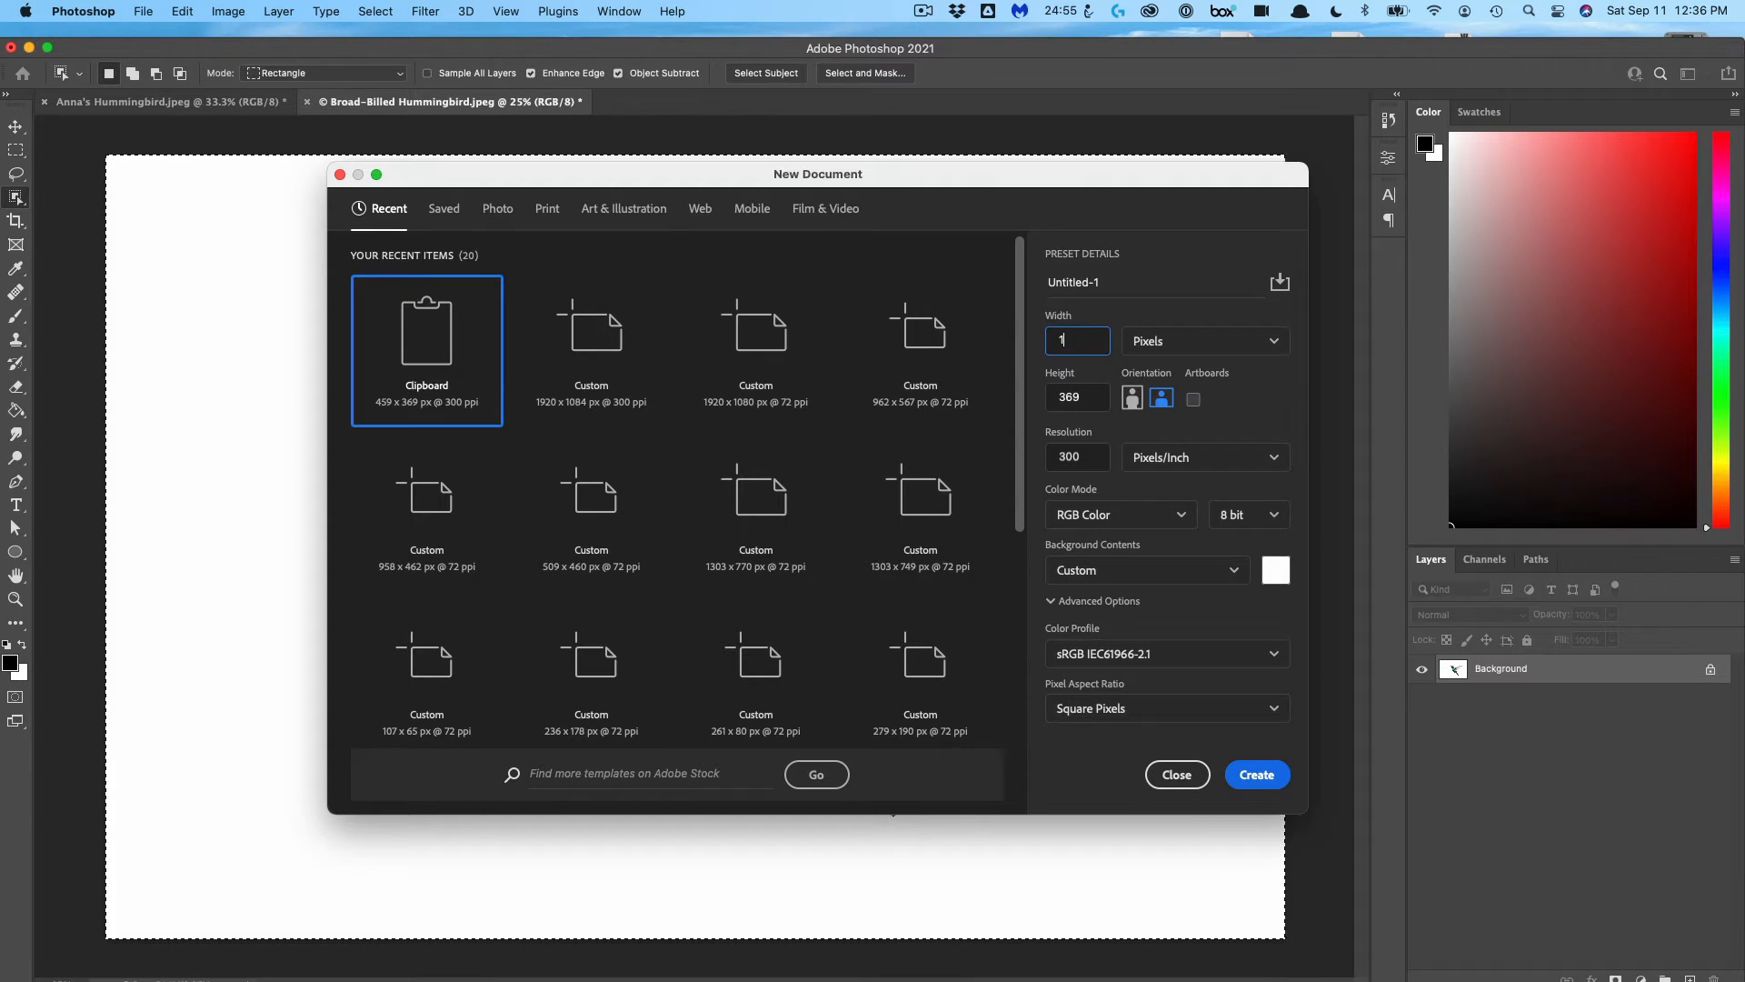
pyautogui.click(1094, 410)
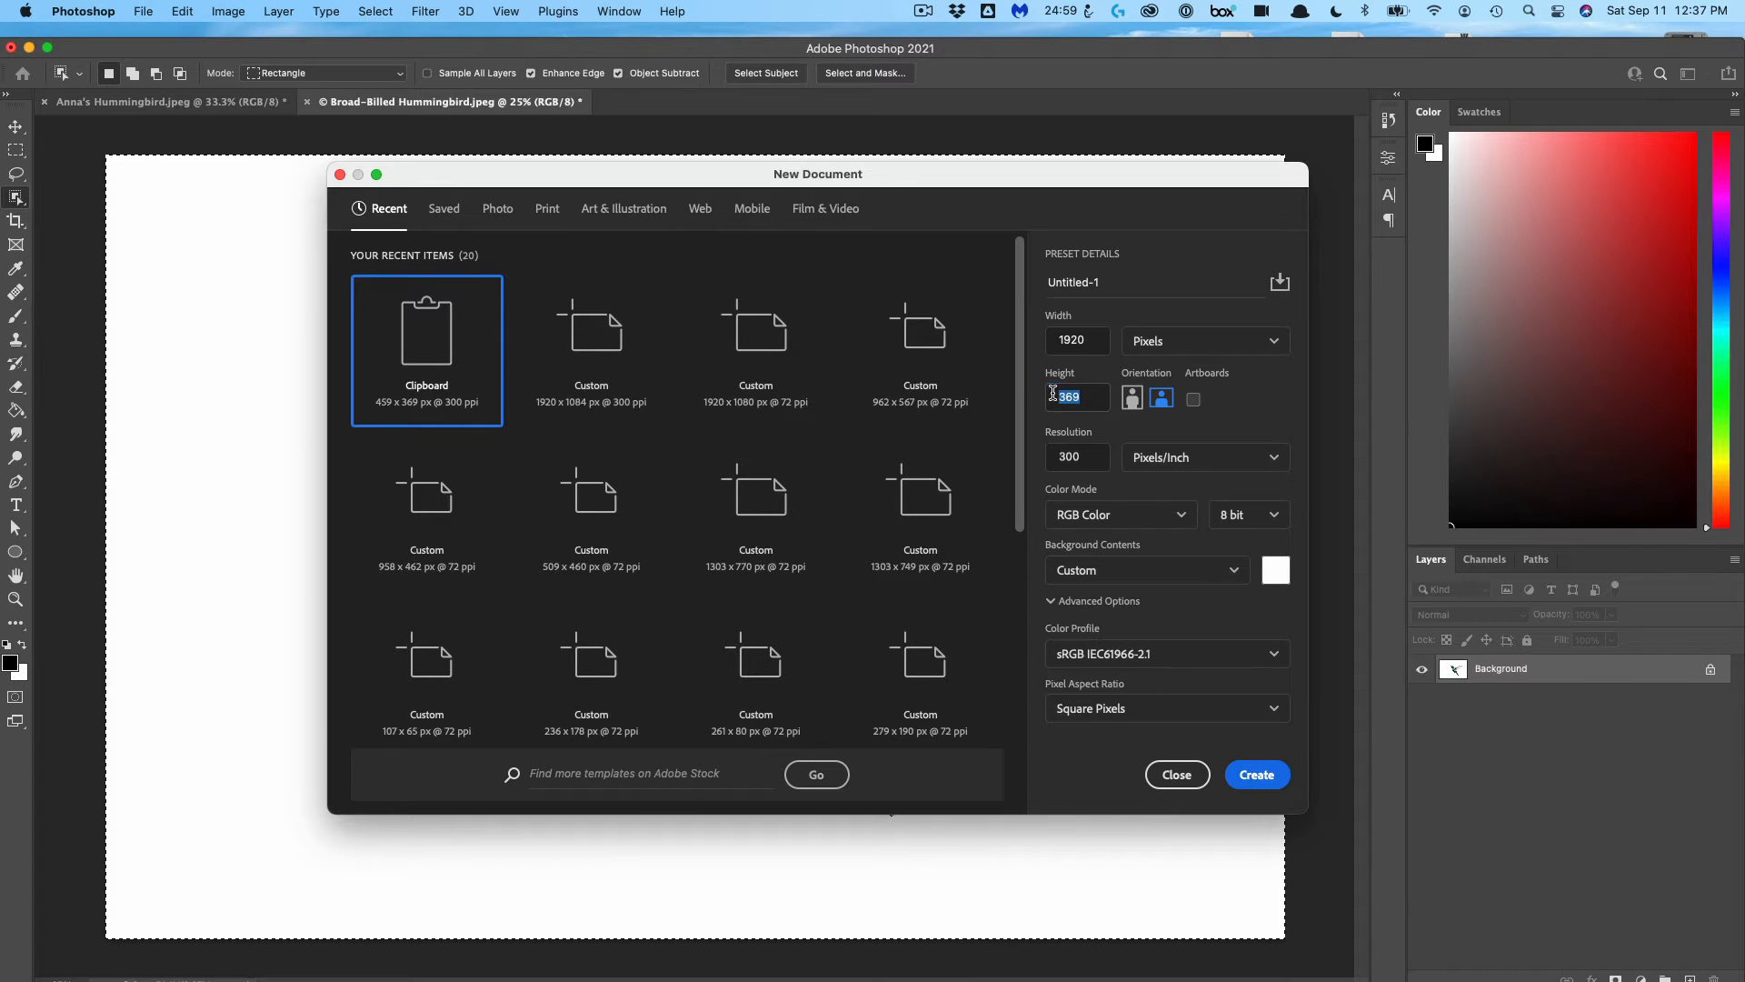
pyautogui.doubleClick(1084, 400)
pyautogui.write('1084')
pyautogui.click(1274, 776)
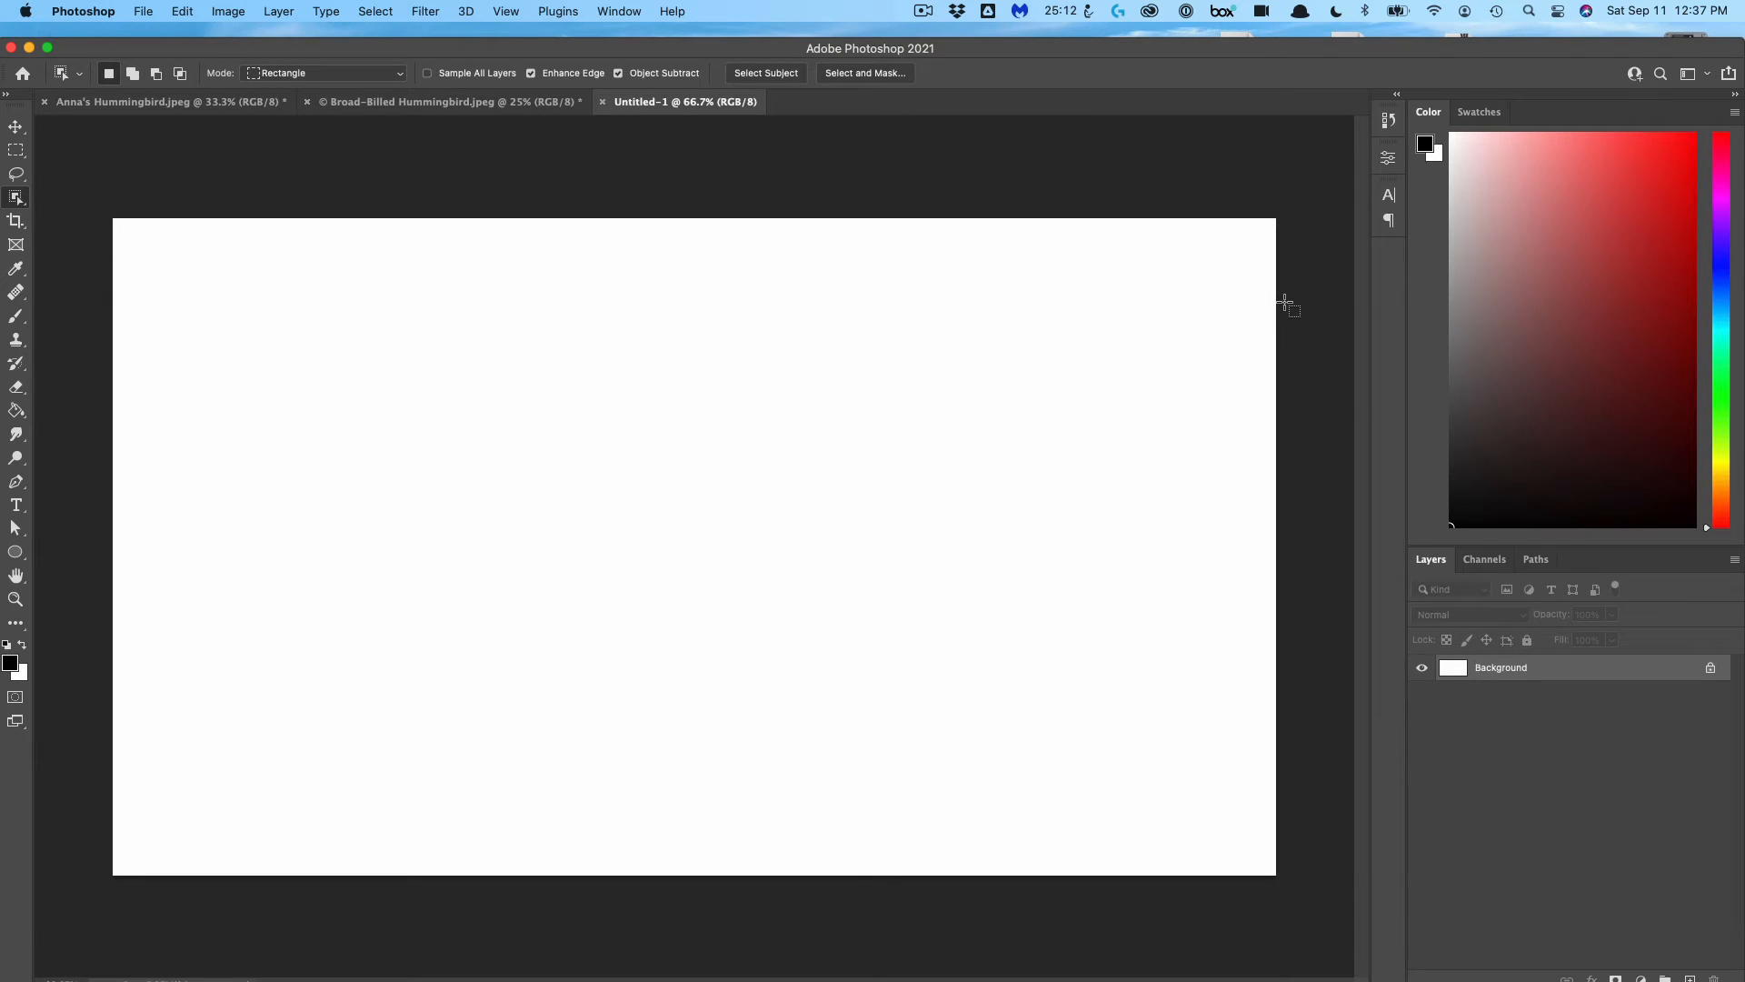
# Switch to the Broad-Billed Hummingbird.jpeg document and check its pixel dimensions
pyautogui.click(484, 104)
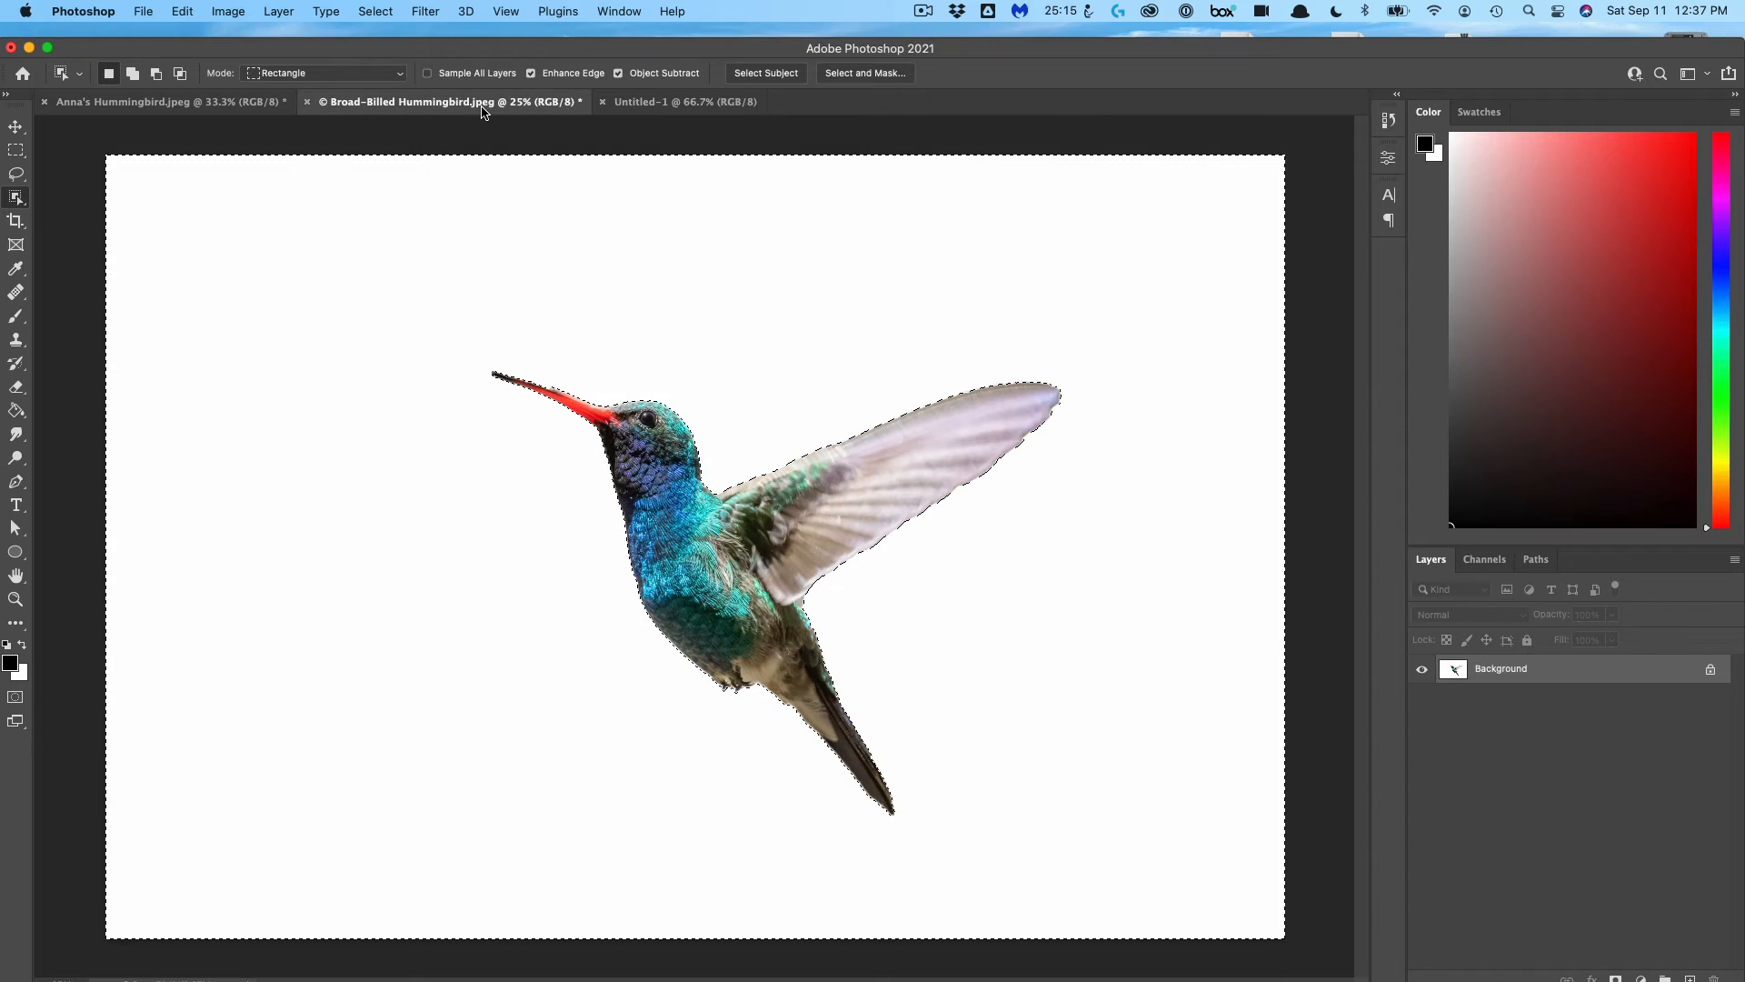
pyautogui.click(228, 11)
pyautogui.click(253, 150)
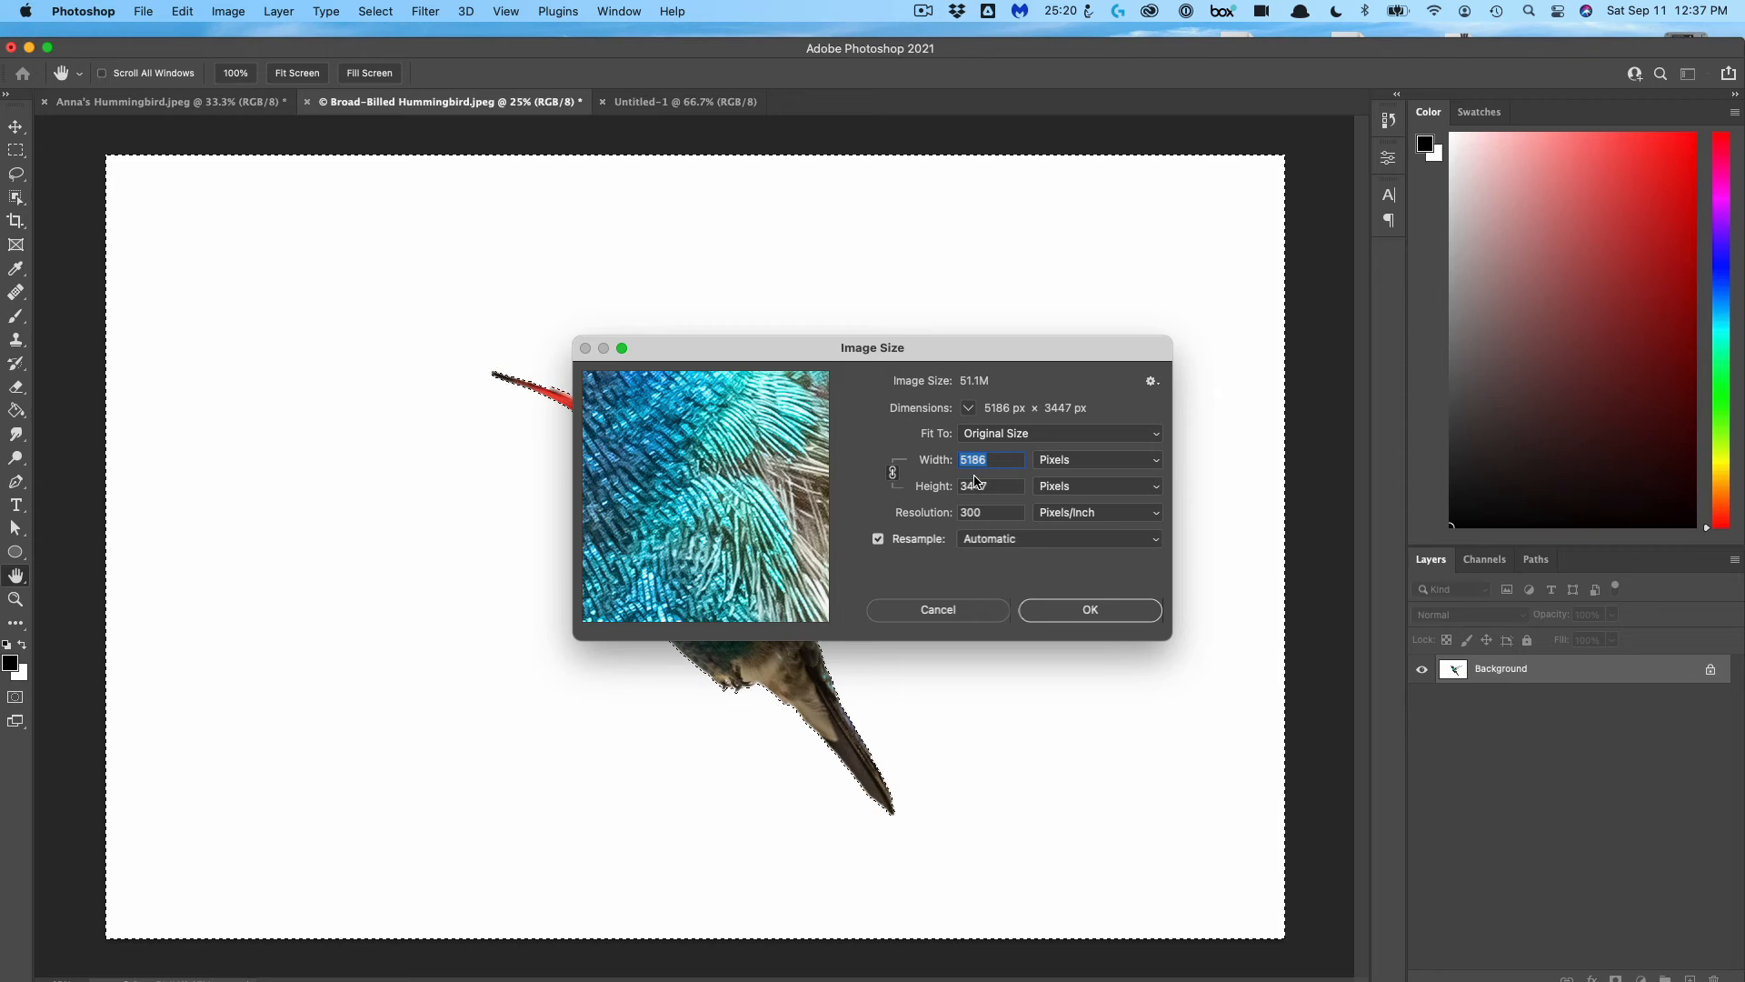
pyautogui.click(946, 610)
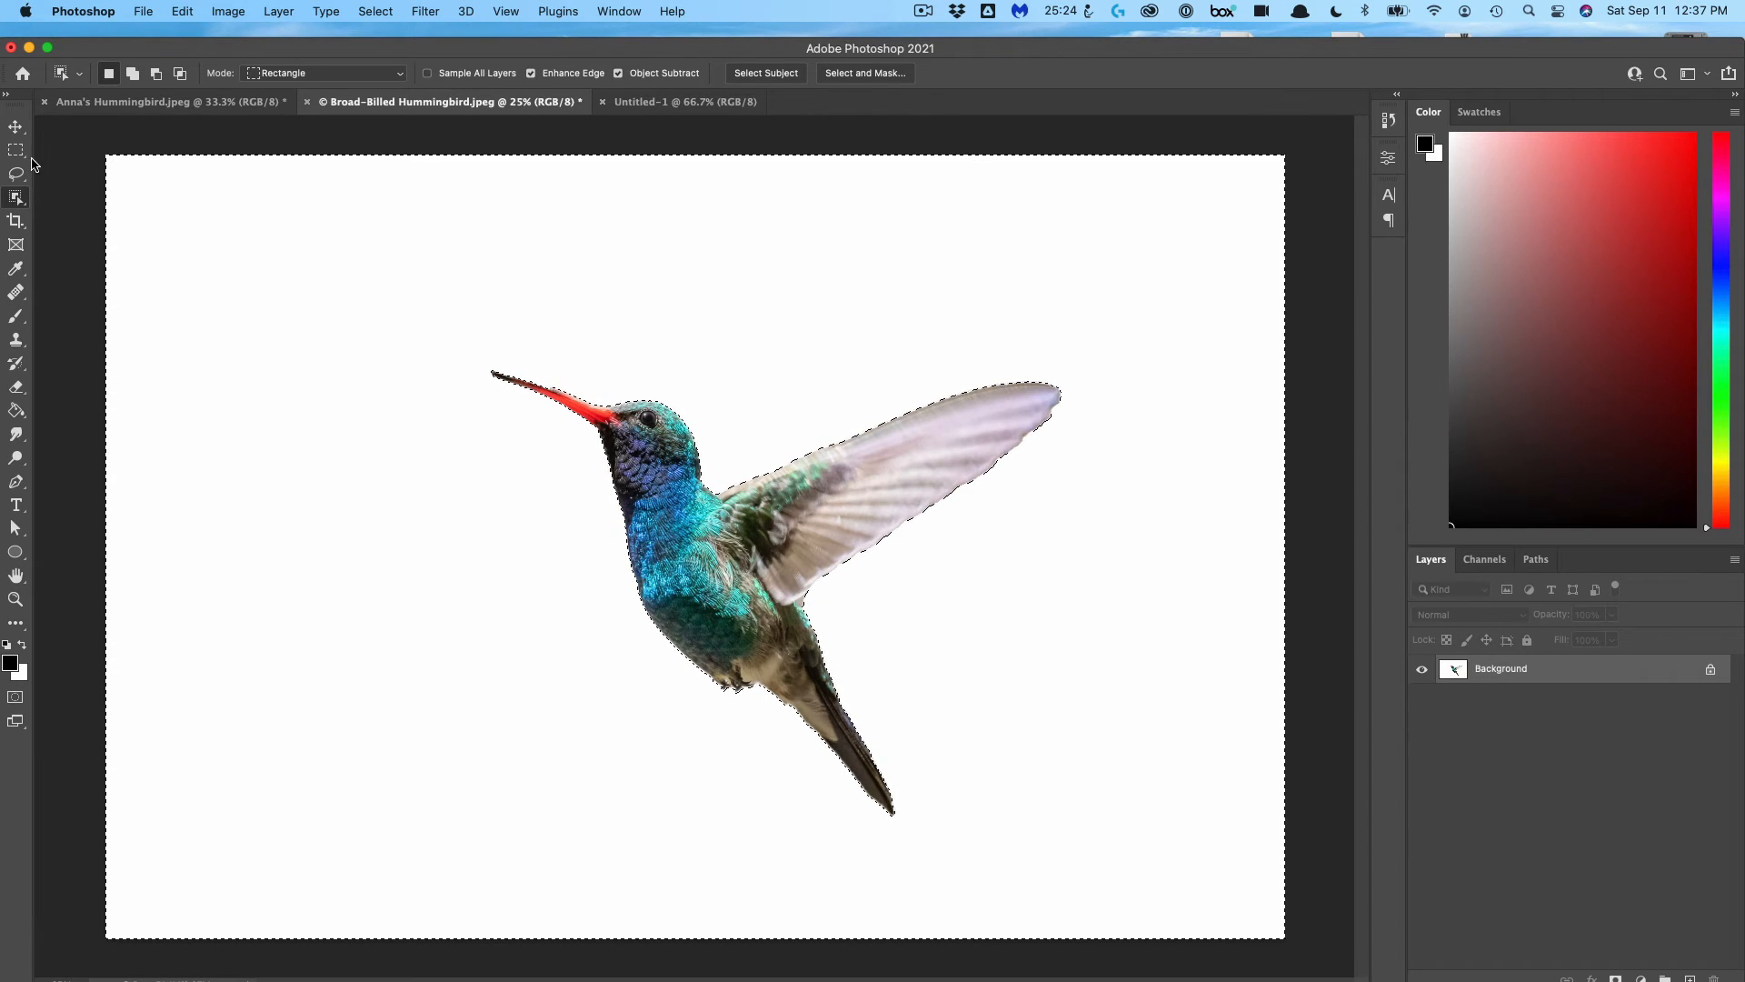
# Crop the image to a rectangular marquee of about 2733 × 2297 px drawn closely around the broad-billed hummingbird
pyautogui.press('m')
pyautogui.click(454, 307)
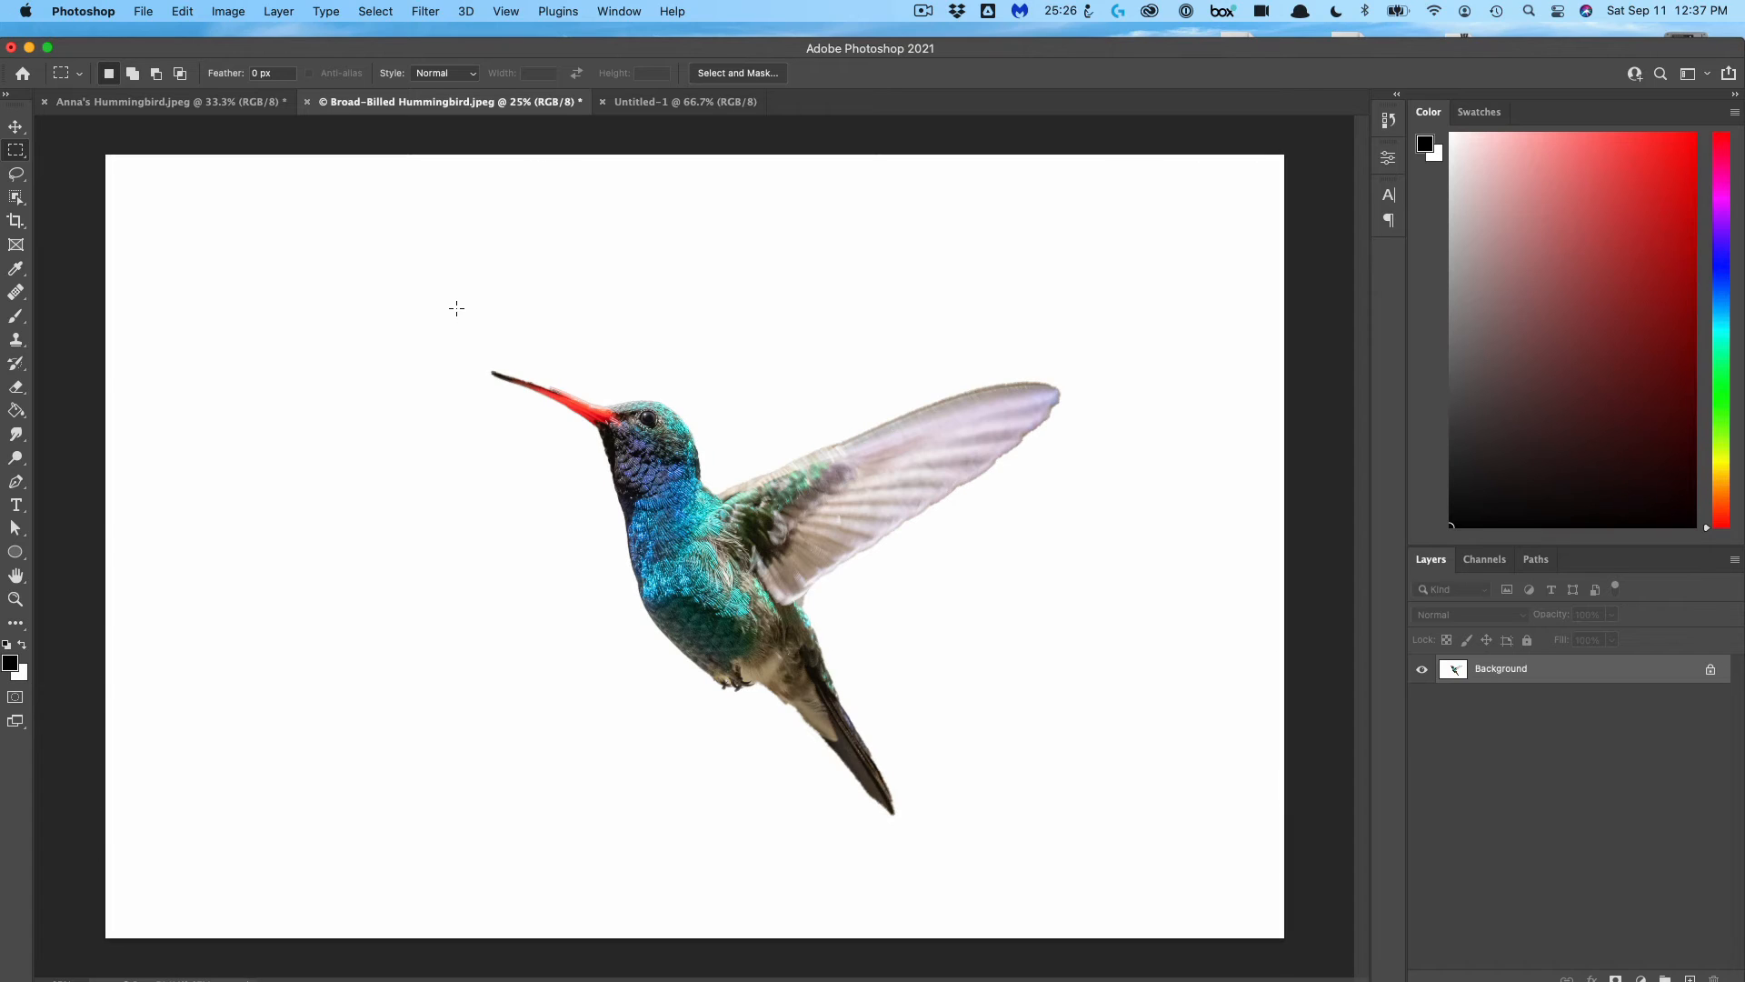
pyautogui.moveTo(455, 308); pyautogui.dragTo(1078, 831)
pyautogui.click(242, 12)
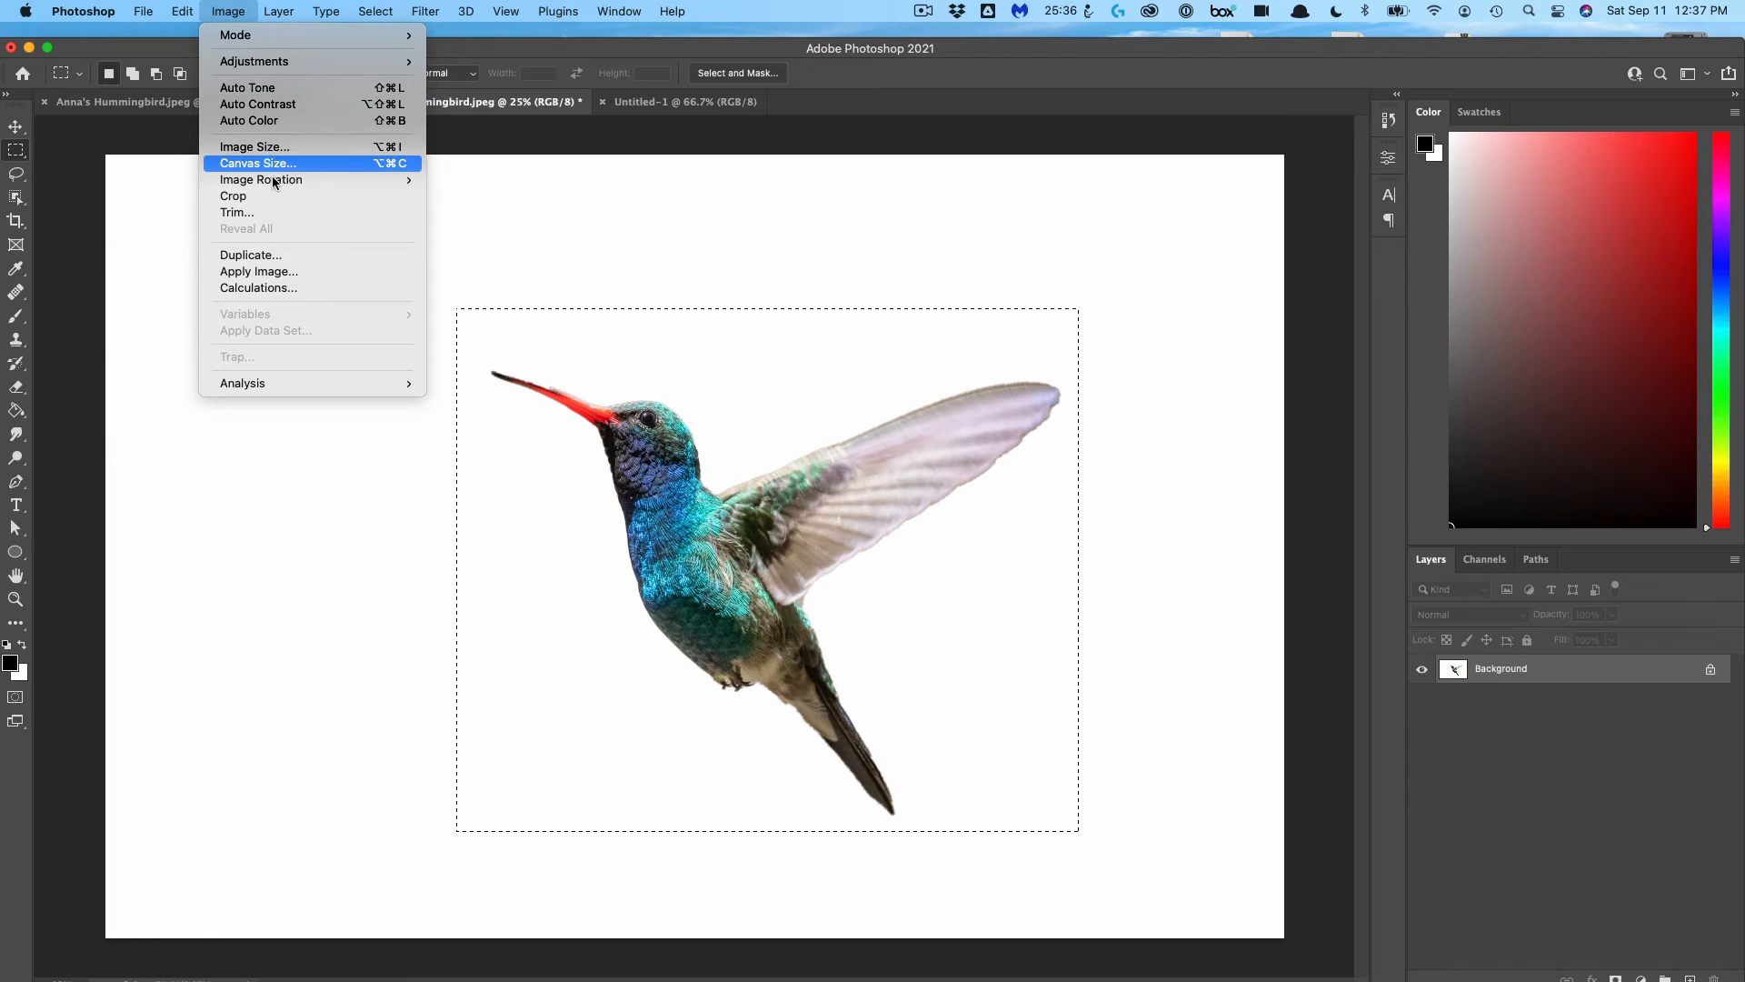
pyautogui.click(272, 193)
# Resize the cropped hummingbird image to a width of 1000 pixels, keeping its proportions
pyautogui.click(228, 10)
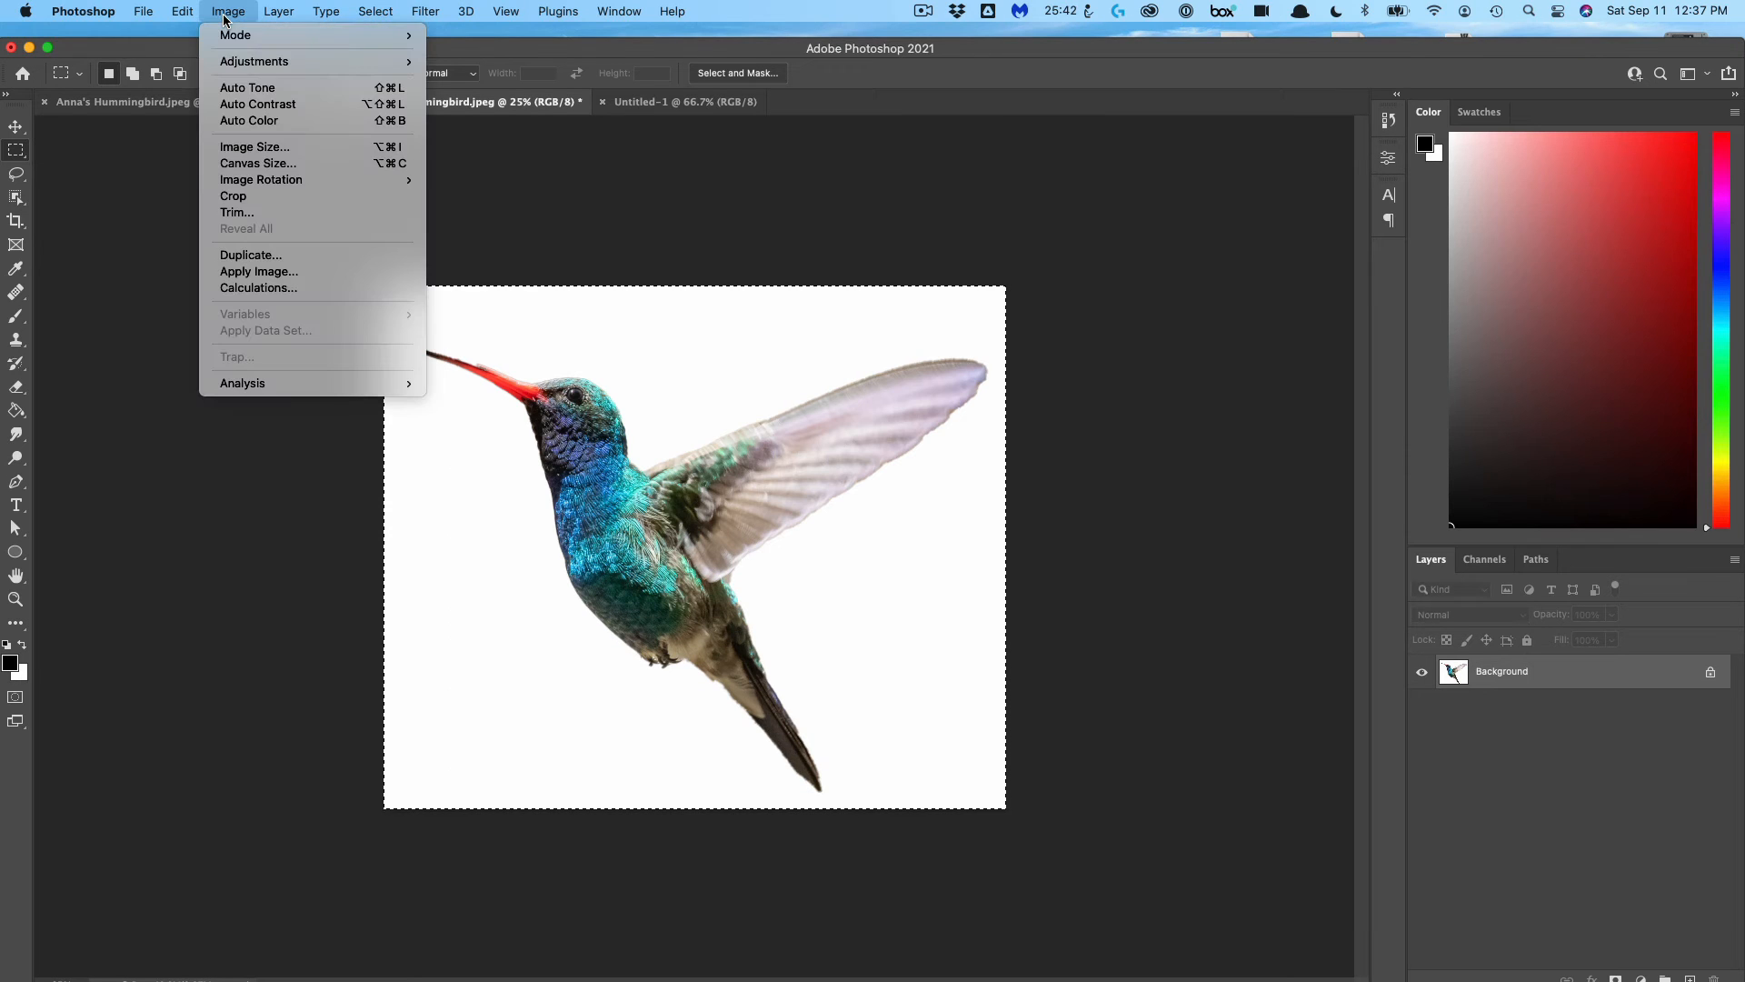
pyautogui.click(258, 147)
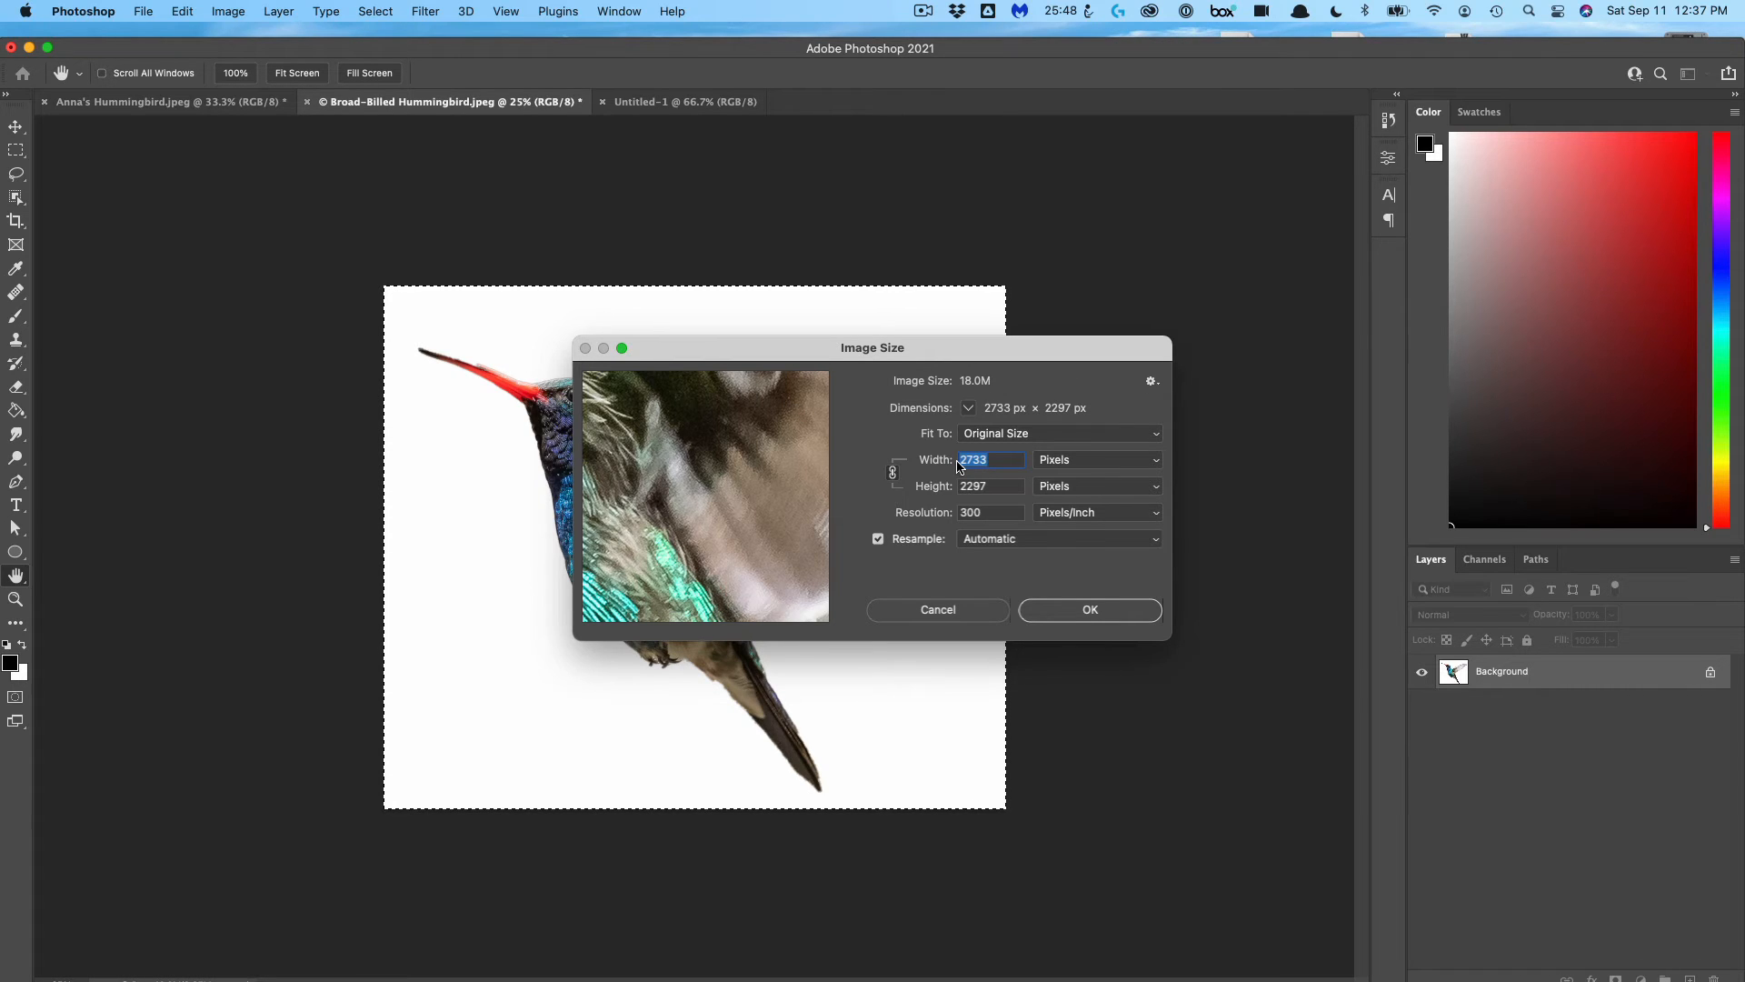
pyautogui.write('1000')
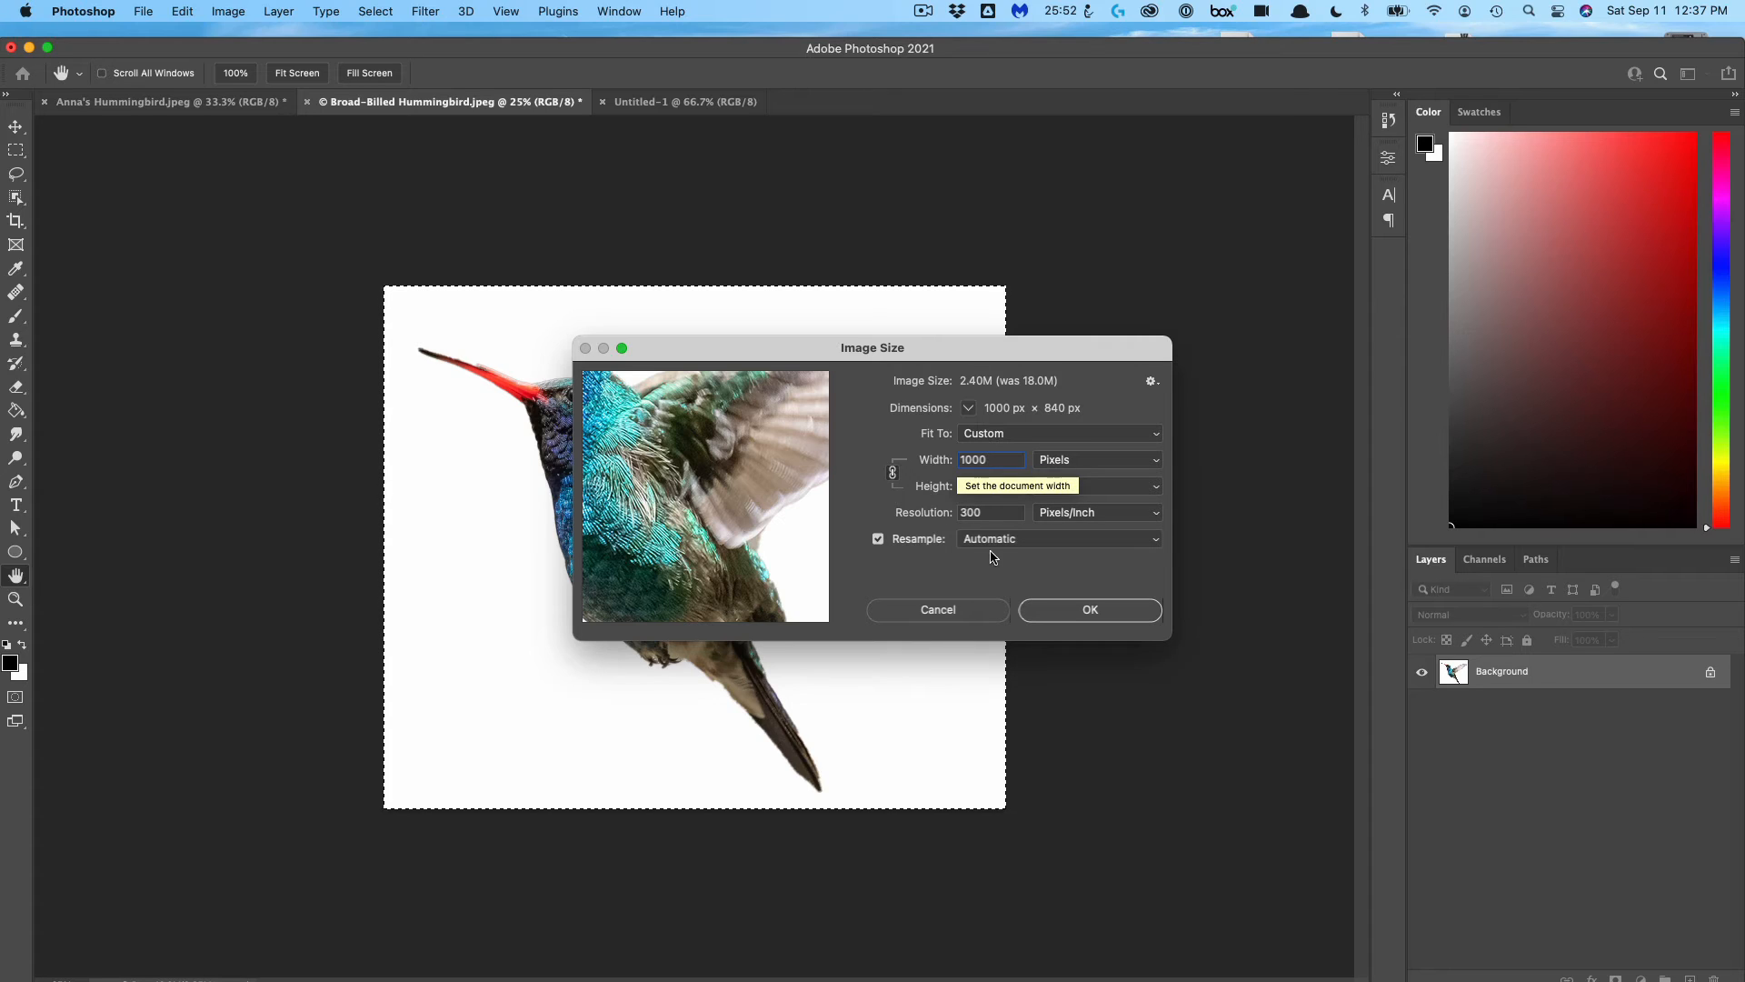
pyautogui.press('Return')
# Select the entire resized hummingbird image with a rectangular marquee and copy it
pyautogui.press('m')
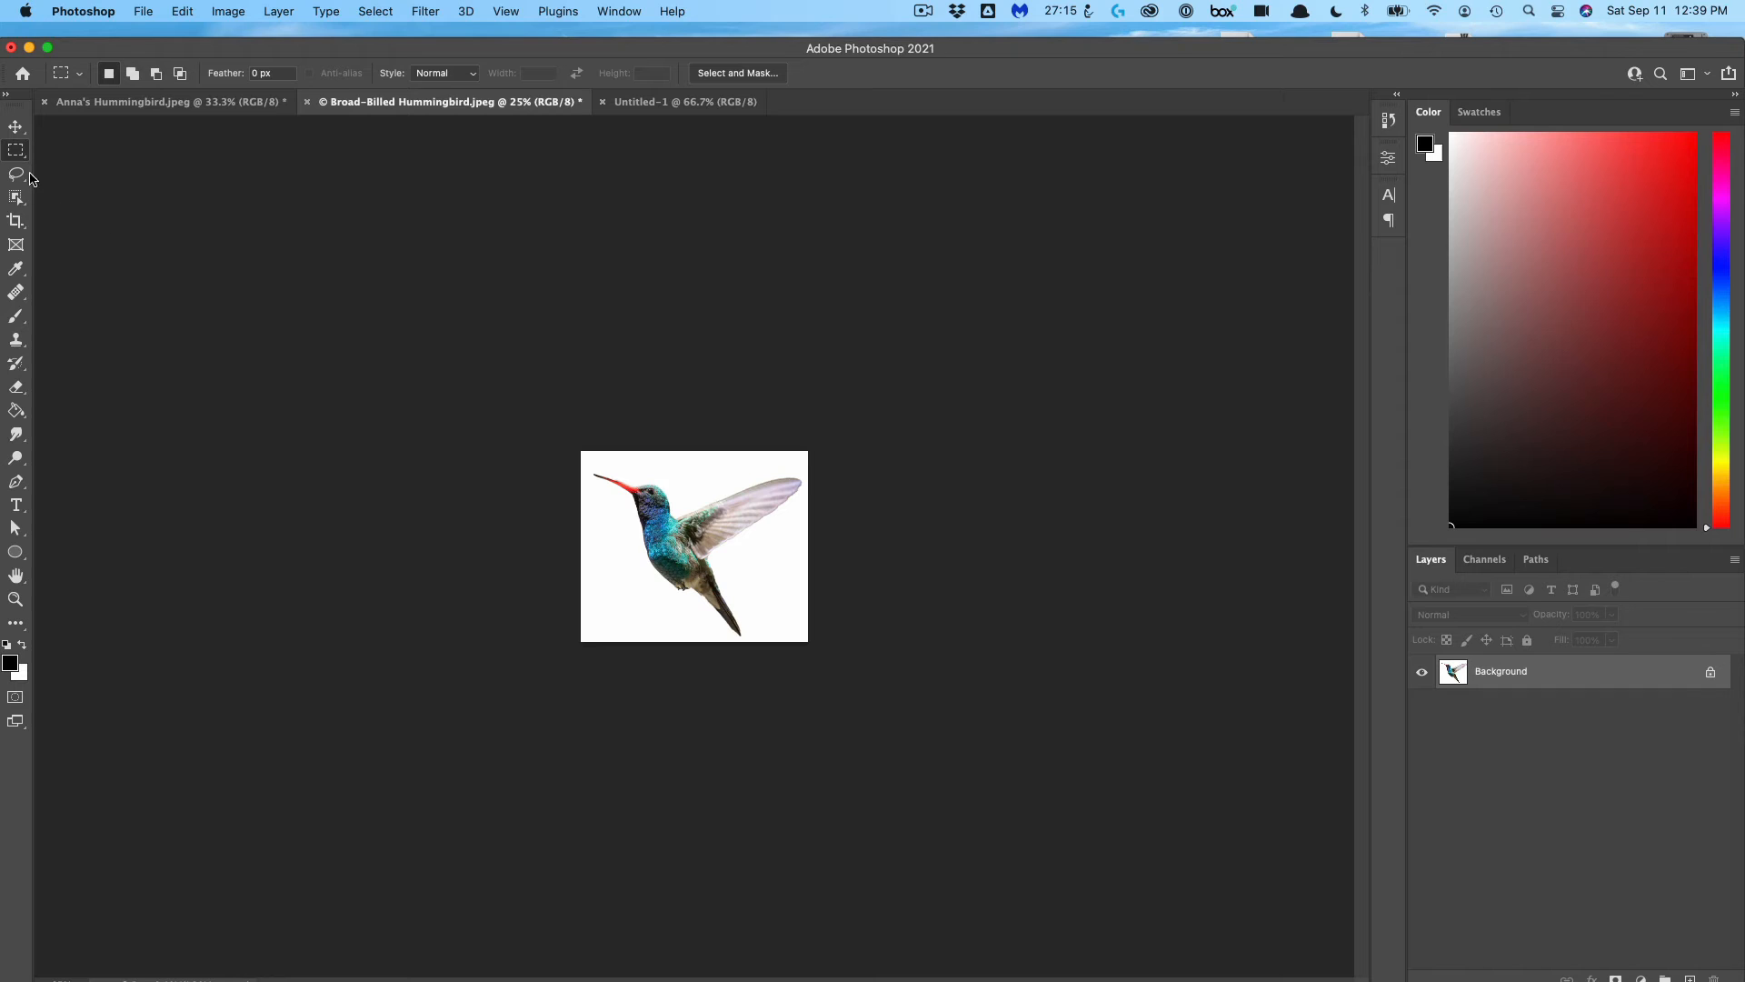
pyautogui.moveTo(552, 440); pyautogui.dragTo(814, 646)
pyautogui.click(183, 14)
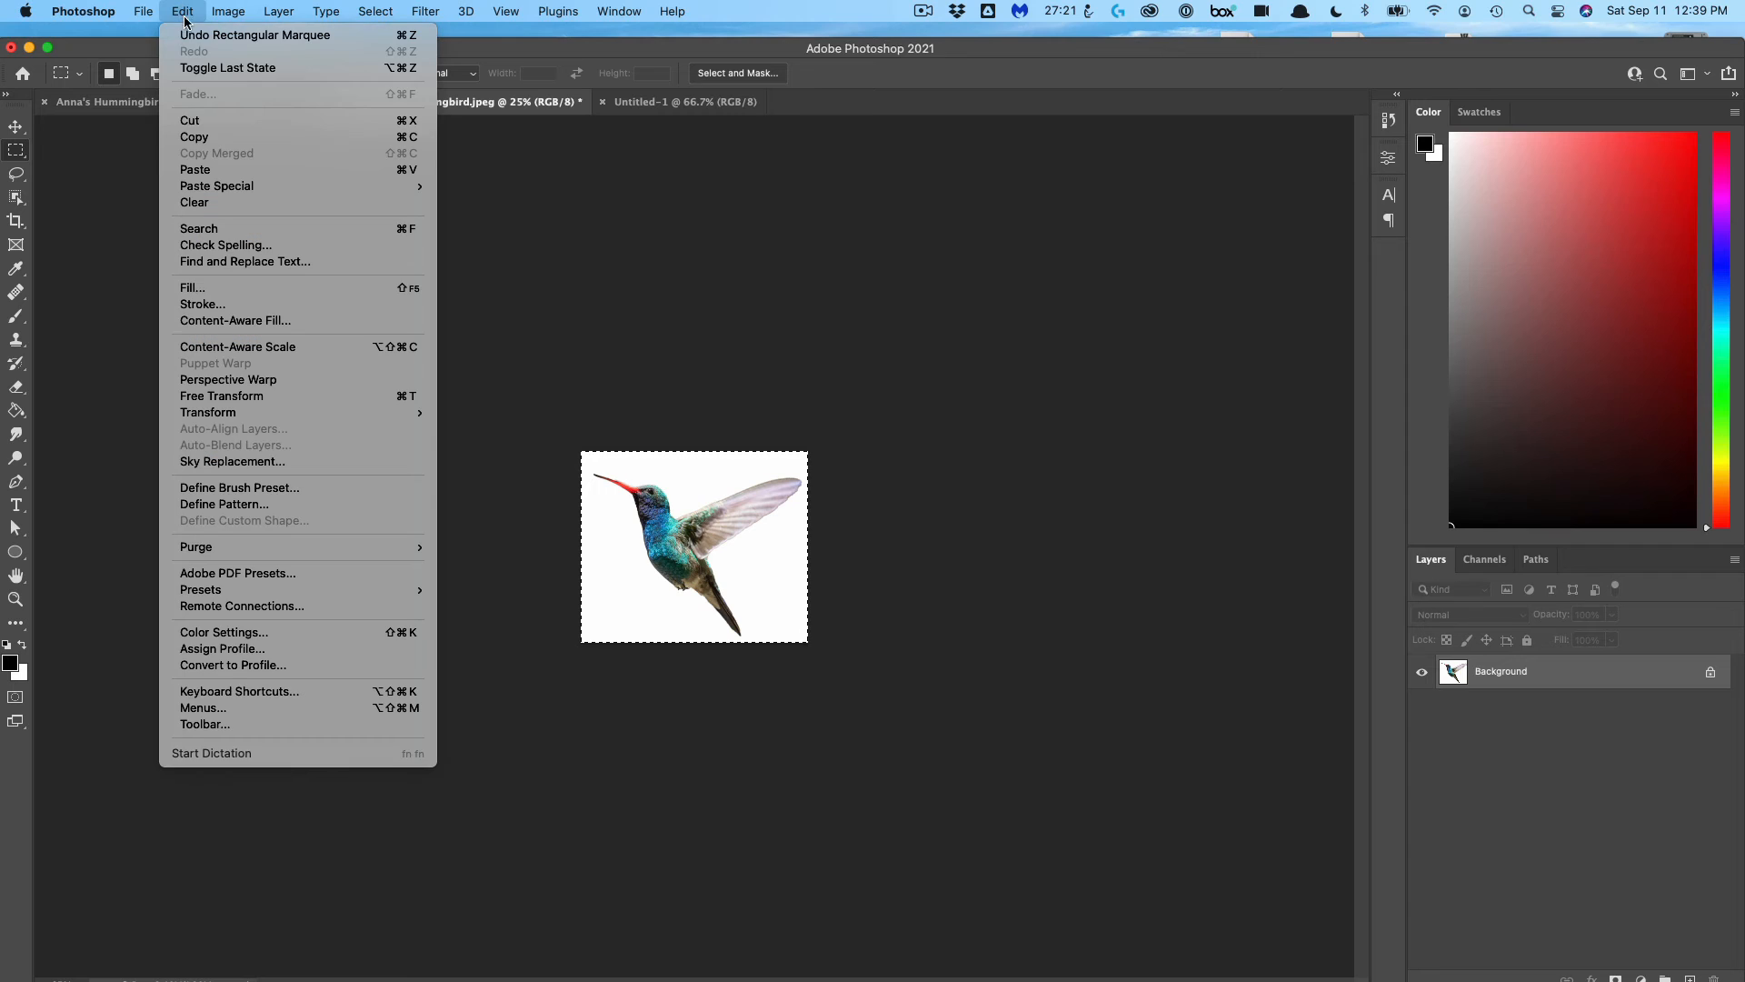
pyautogui.click(213, 138)
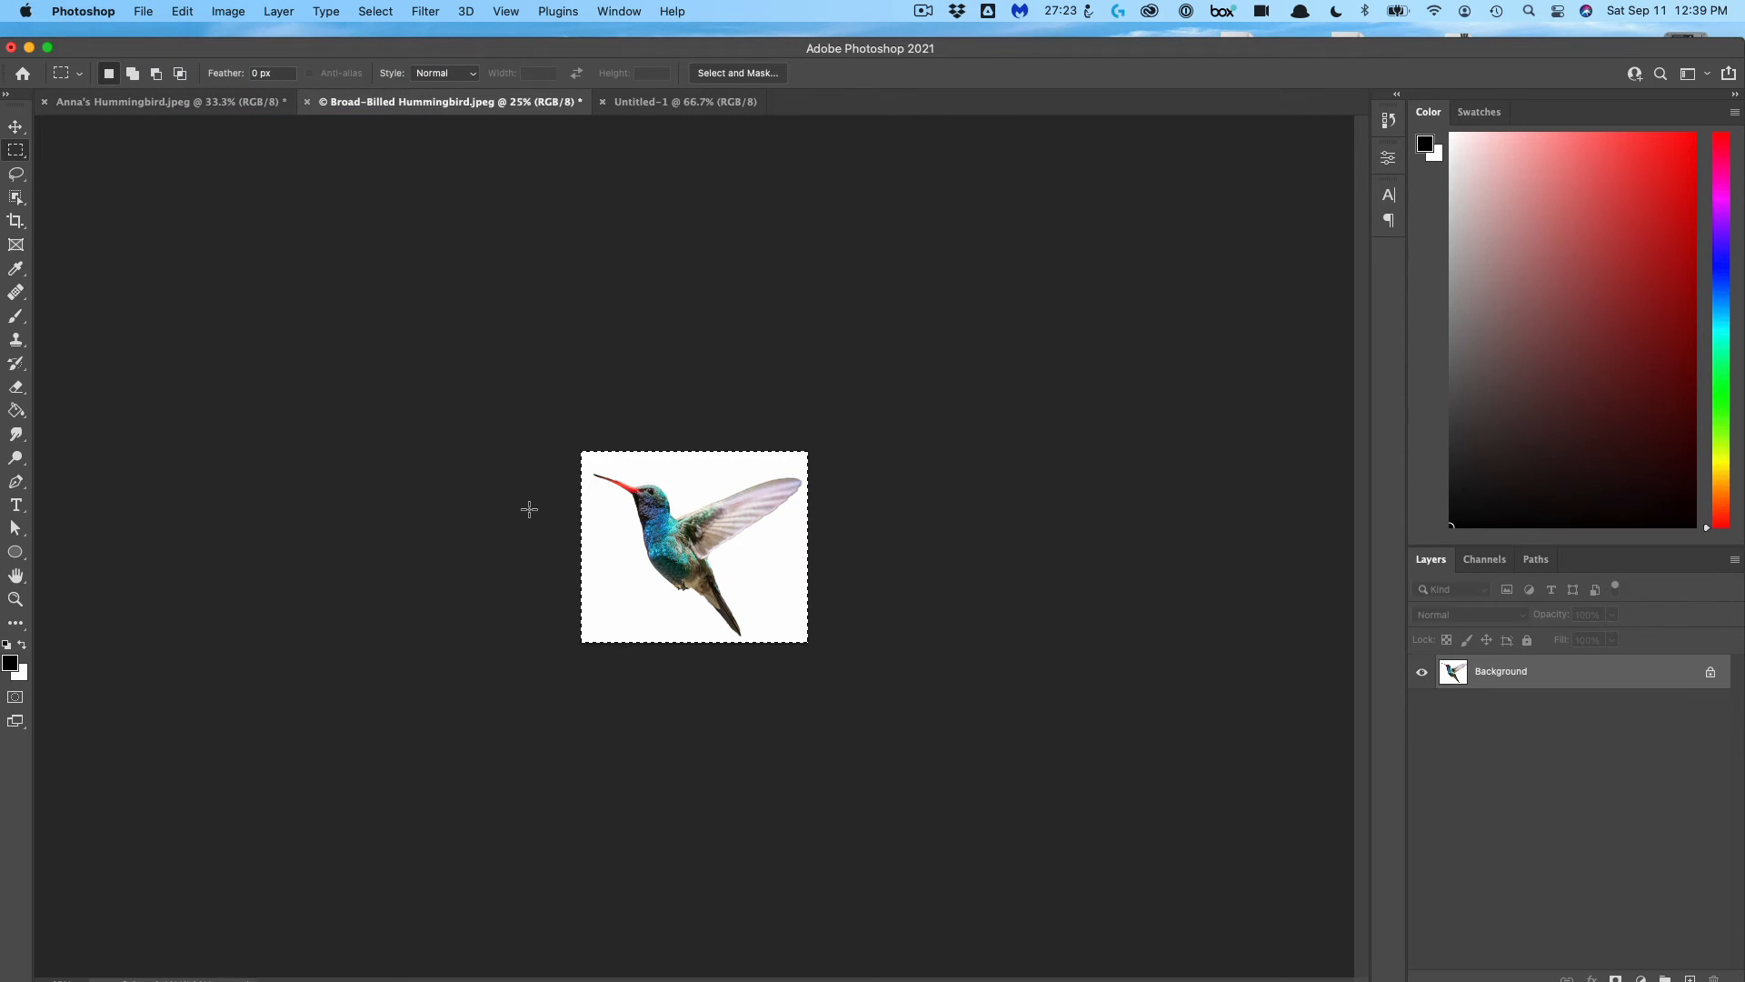
# Paste the copied hummingbird into the Untitled-1 document and move it about 3.5 cm to the right
pyautogui.click(664, 105)
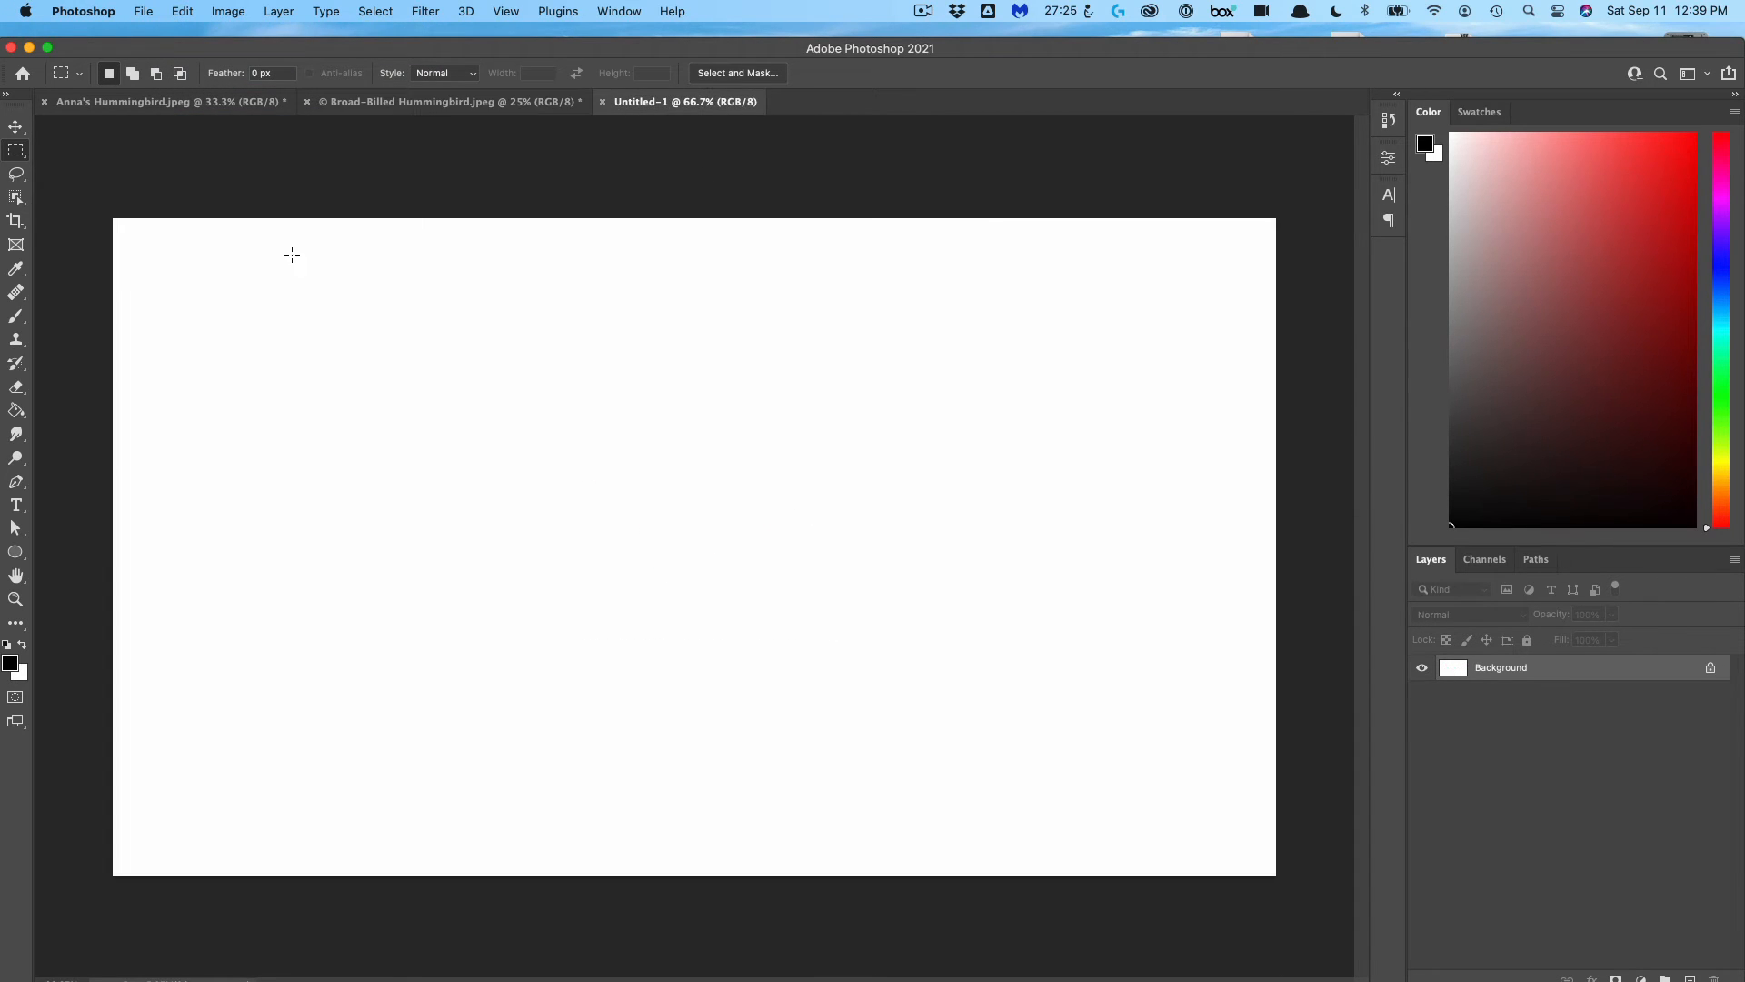
pyautogui.click(184, 13)
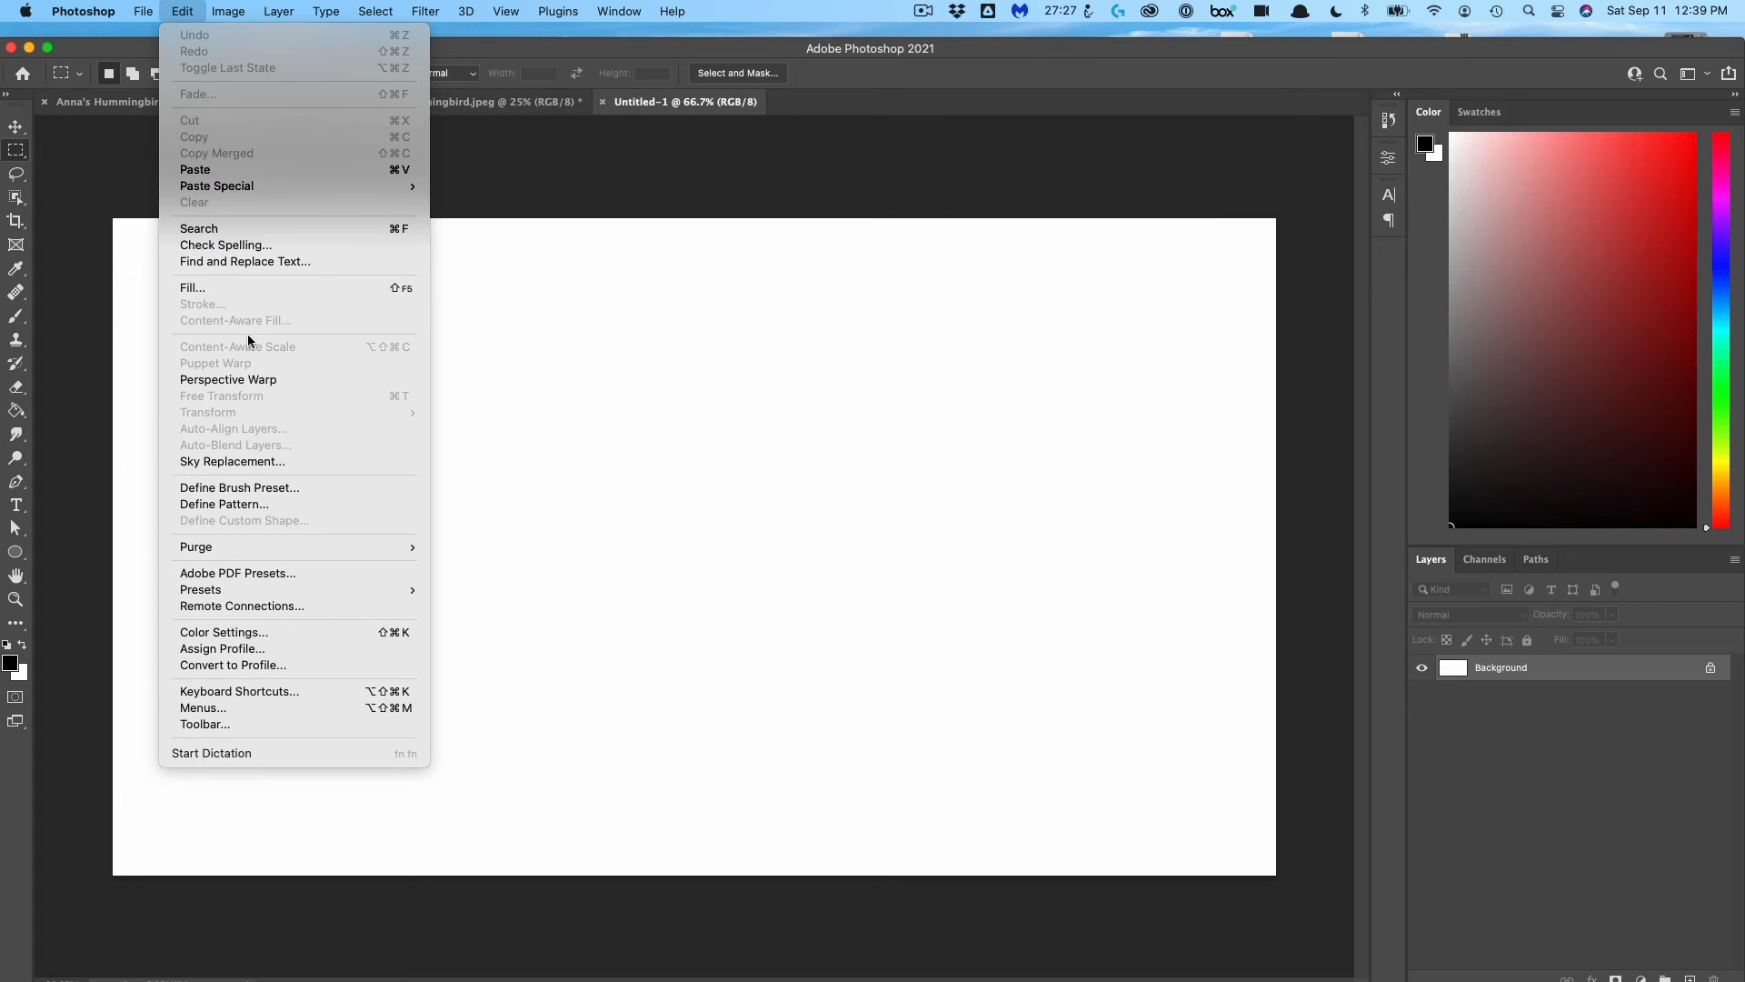
pyautogui.click(197, 170)
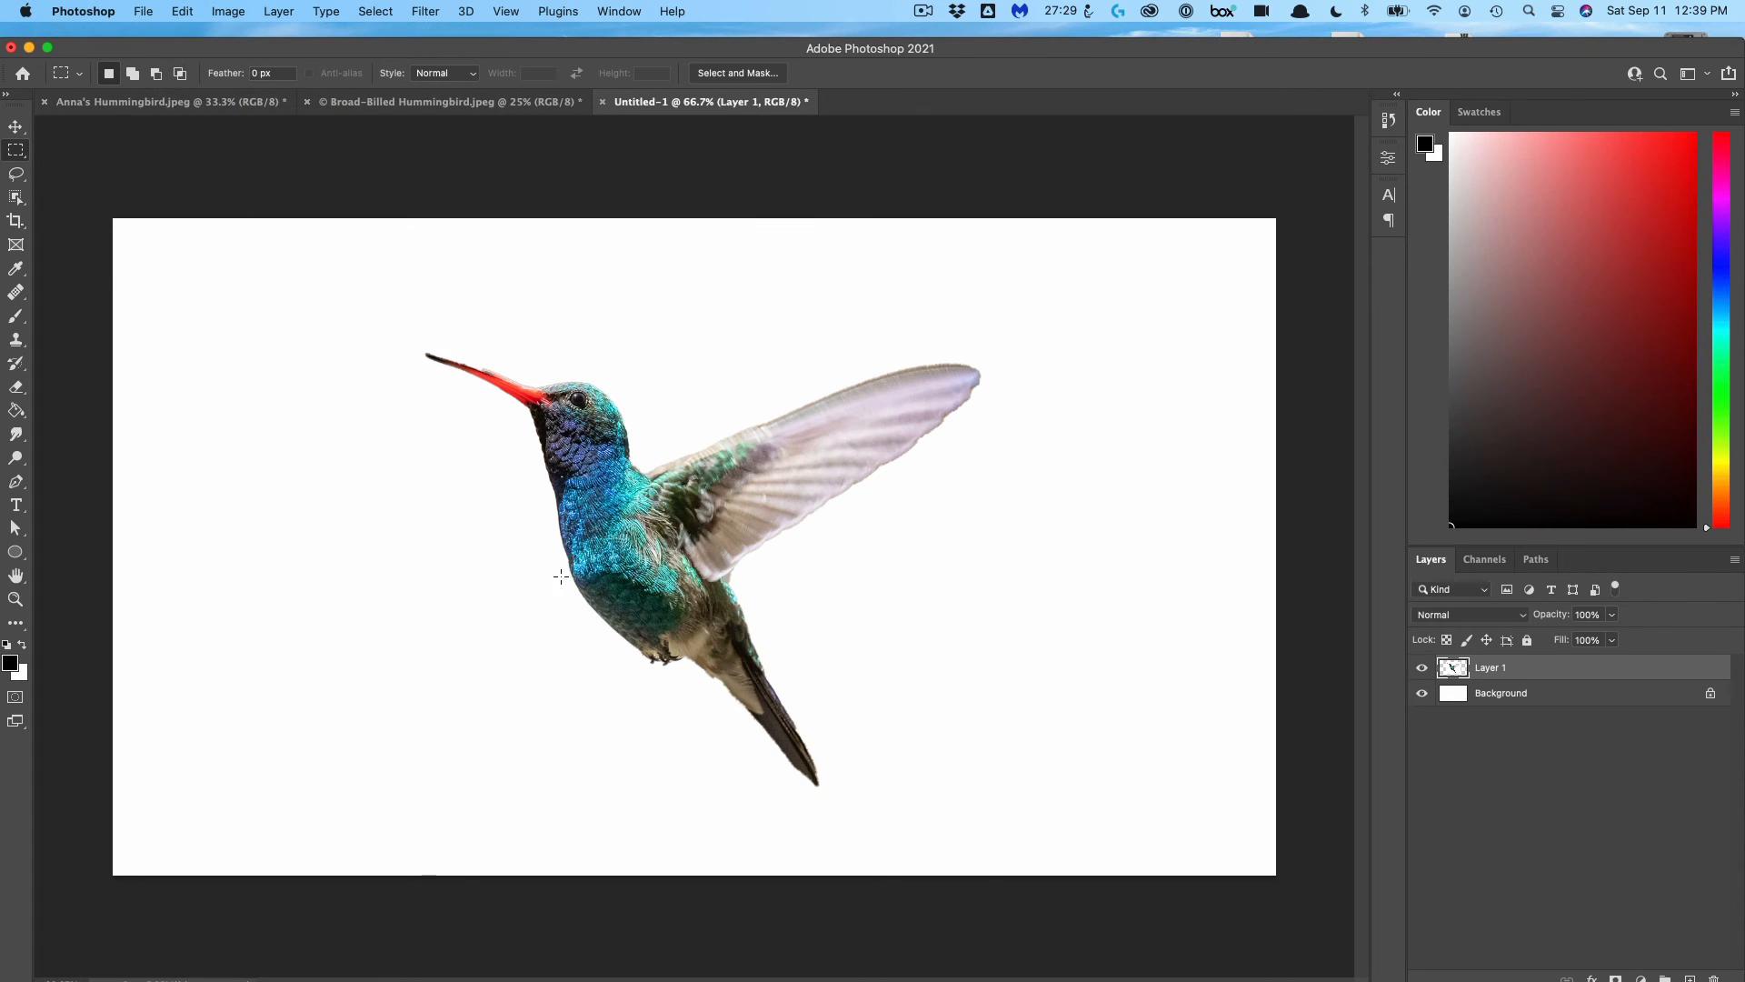
pyautogui.moveTo(669, 606); pyautogui.dragTo(924, 598)
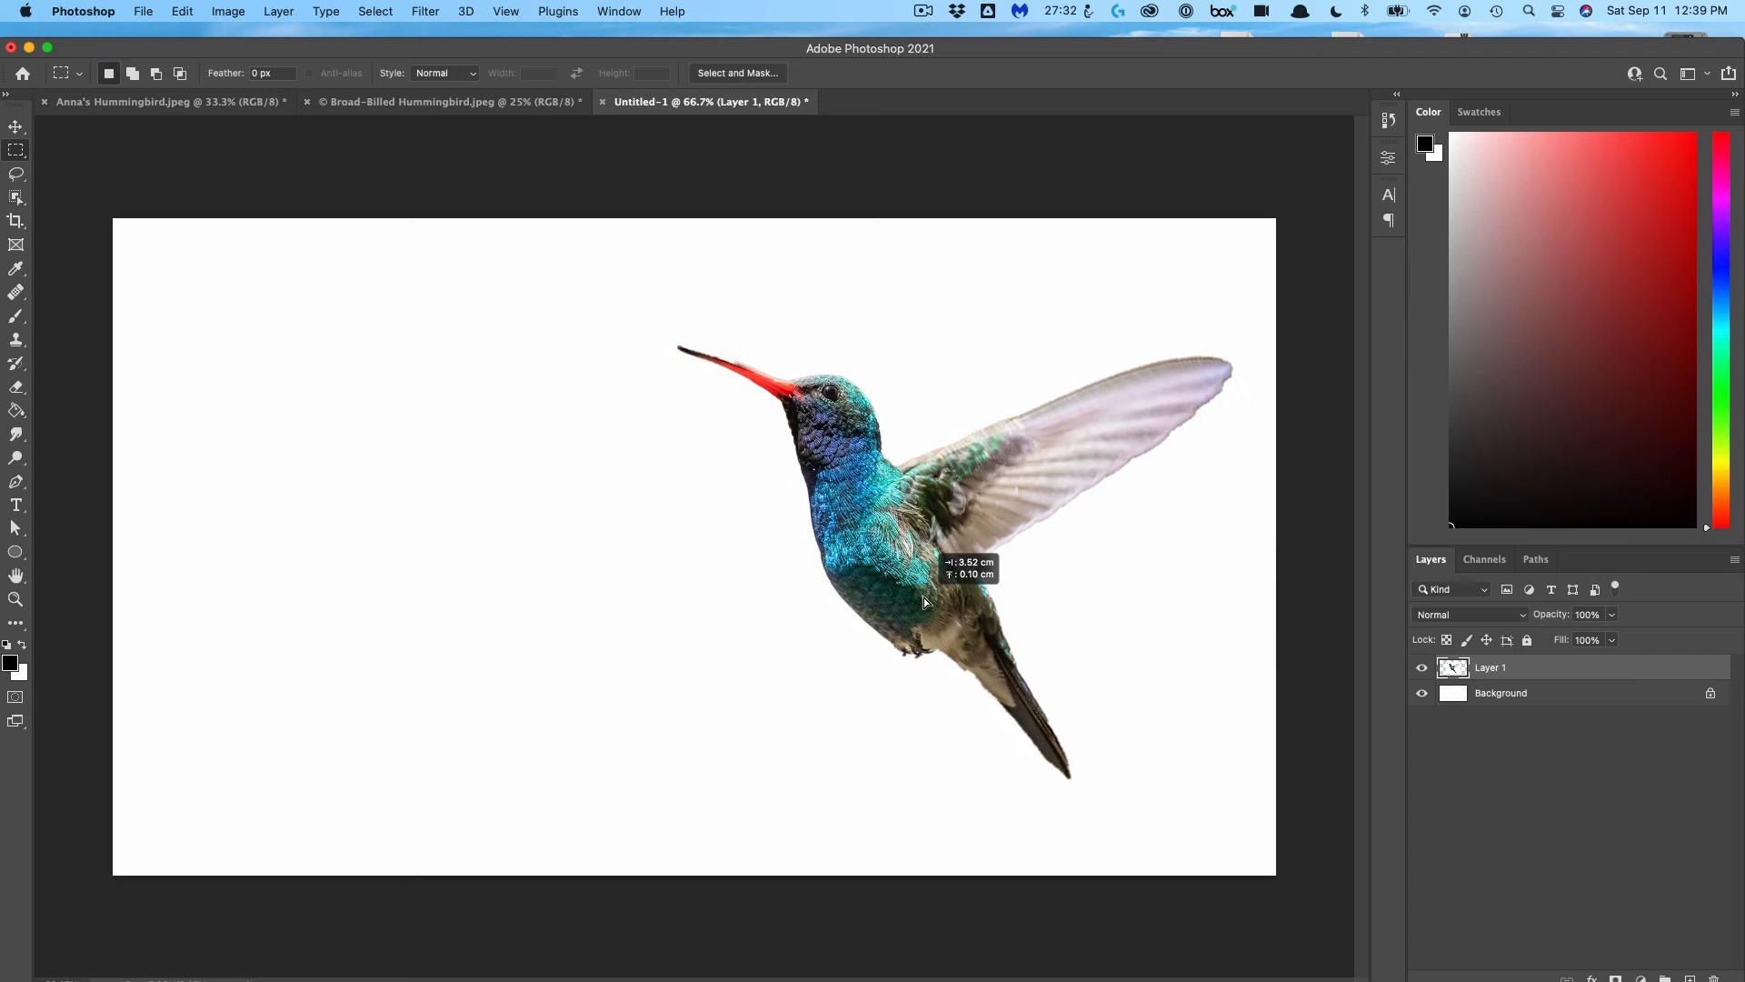
# Scale the pasted broad-billed hummingbird to about 48% and move it into the canvas's right half, vertically centred
pyautogui.click(181, 11)
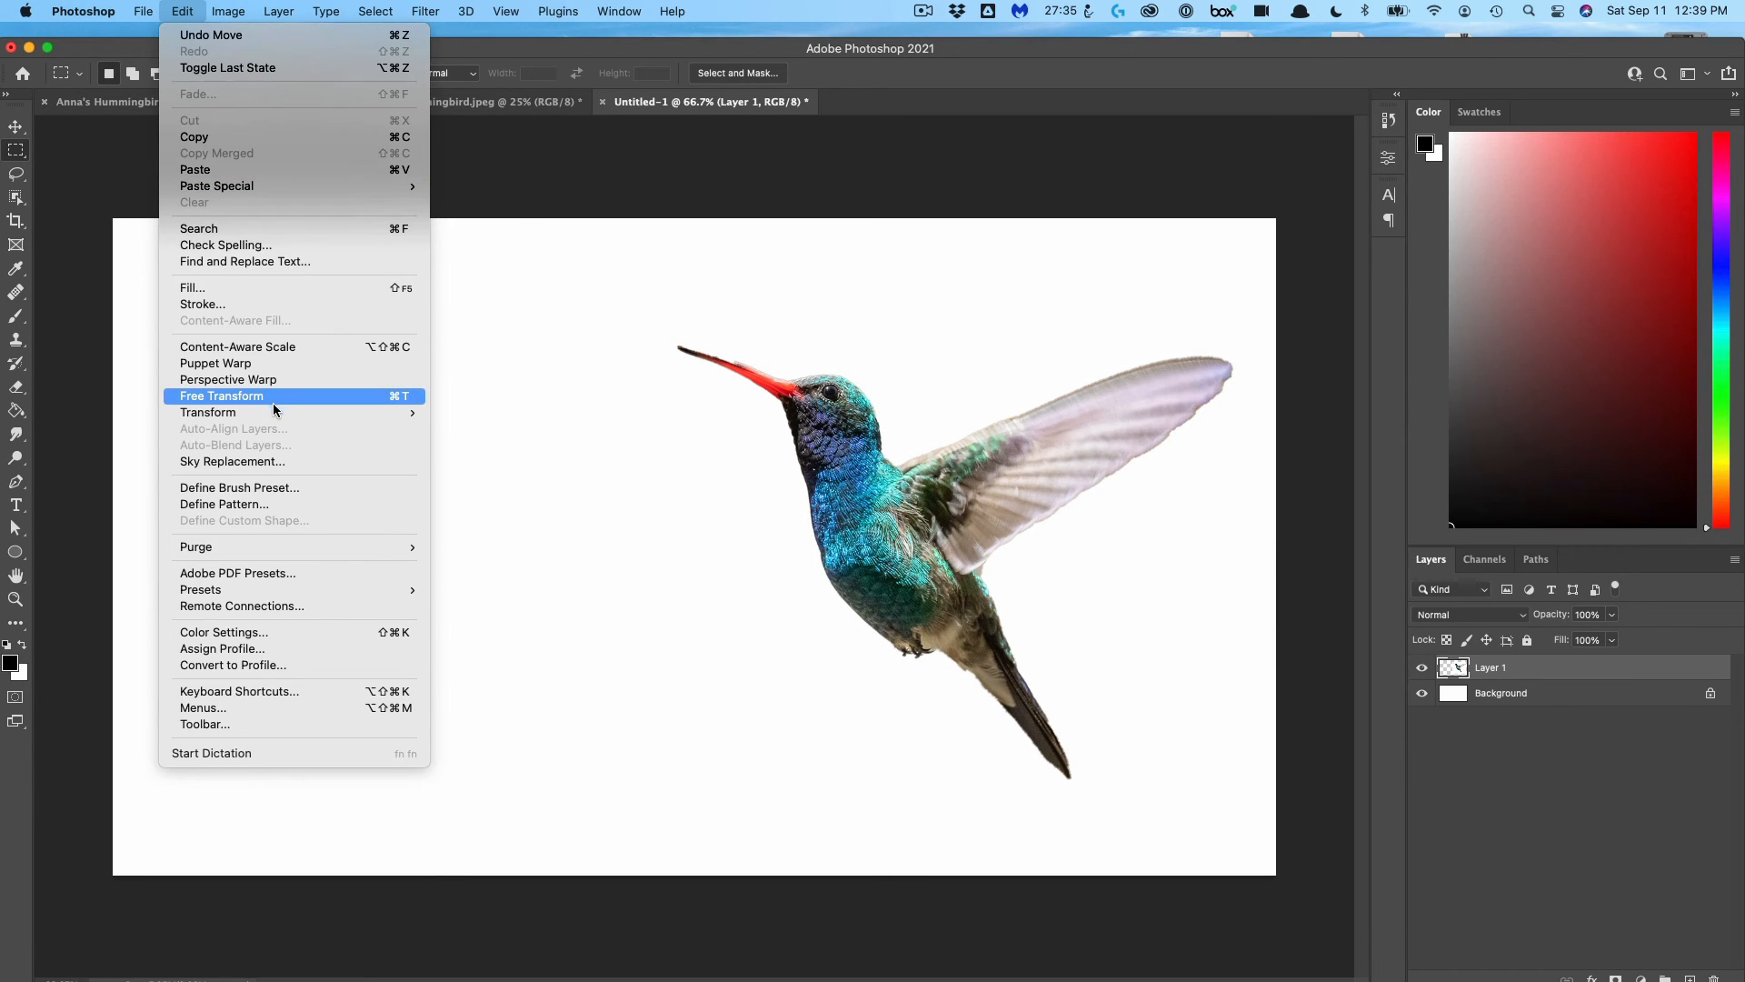
pyautogui.moveTo(273, 413)
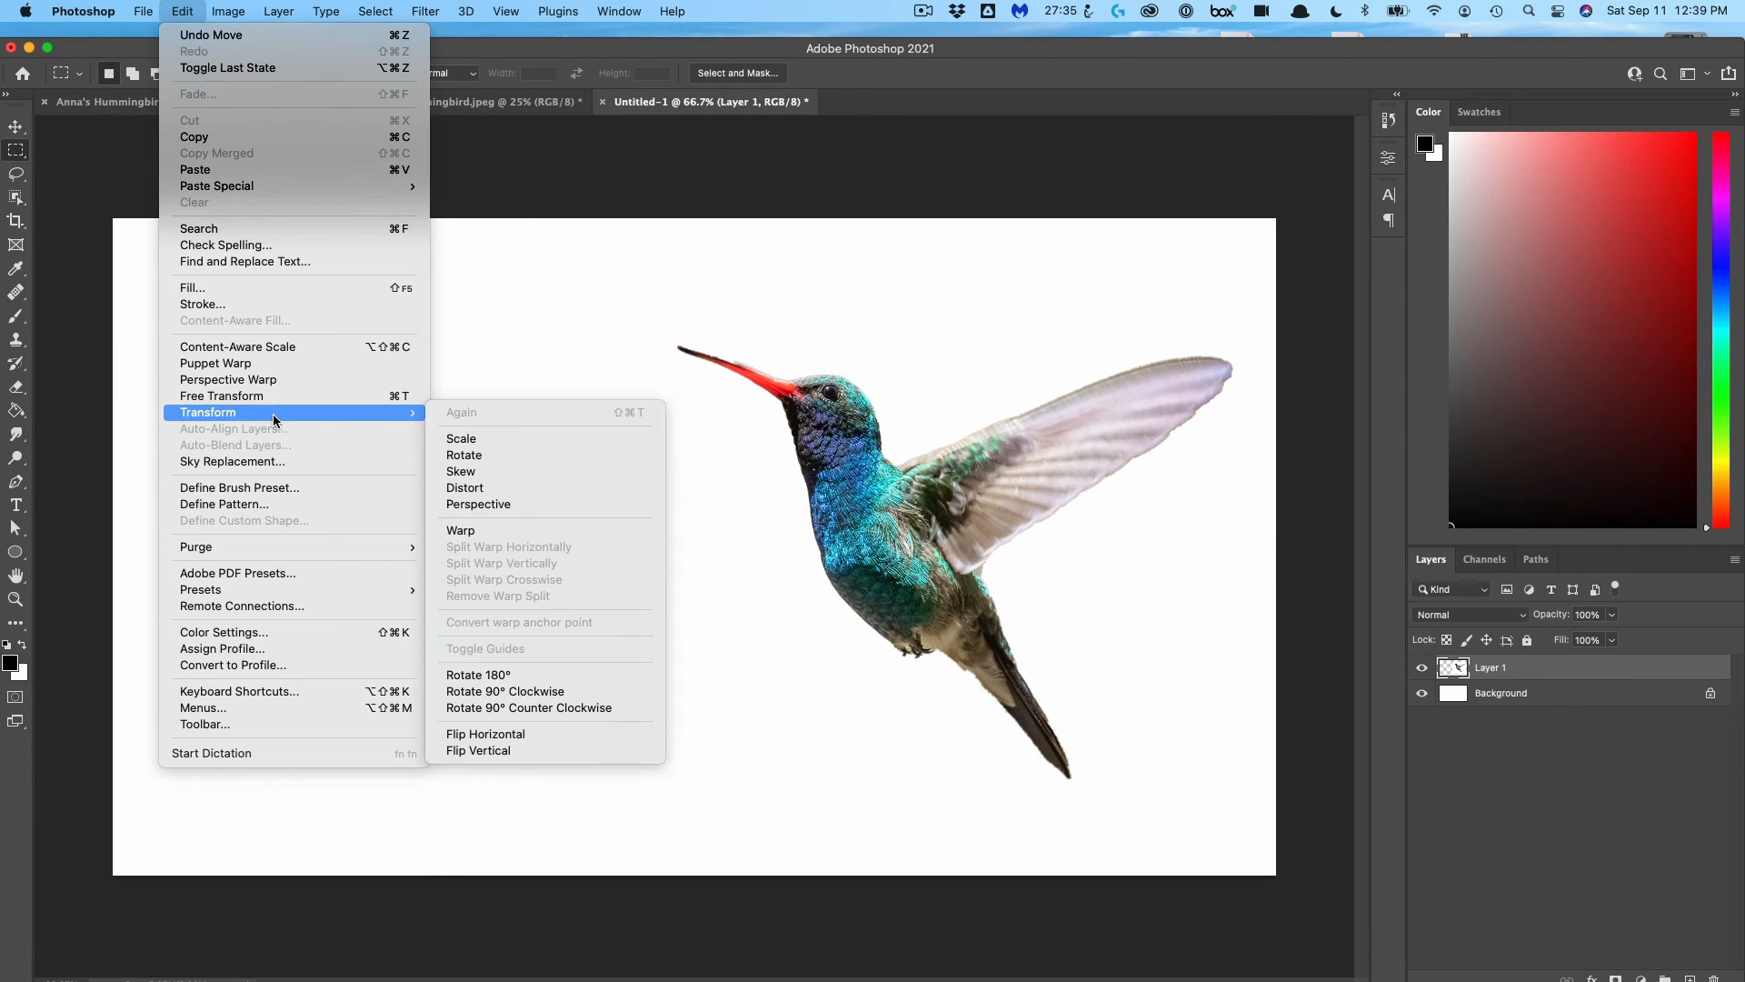
pyautogui.click(531, 439)
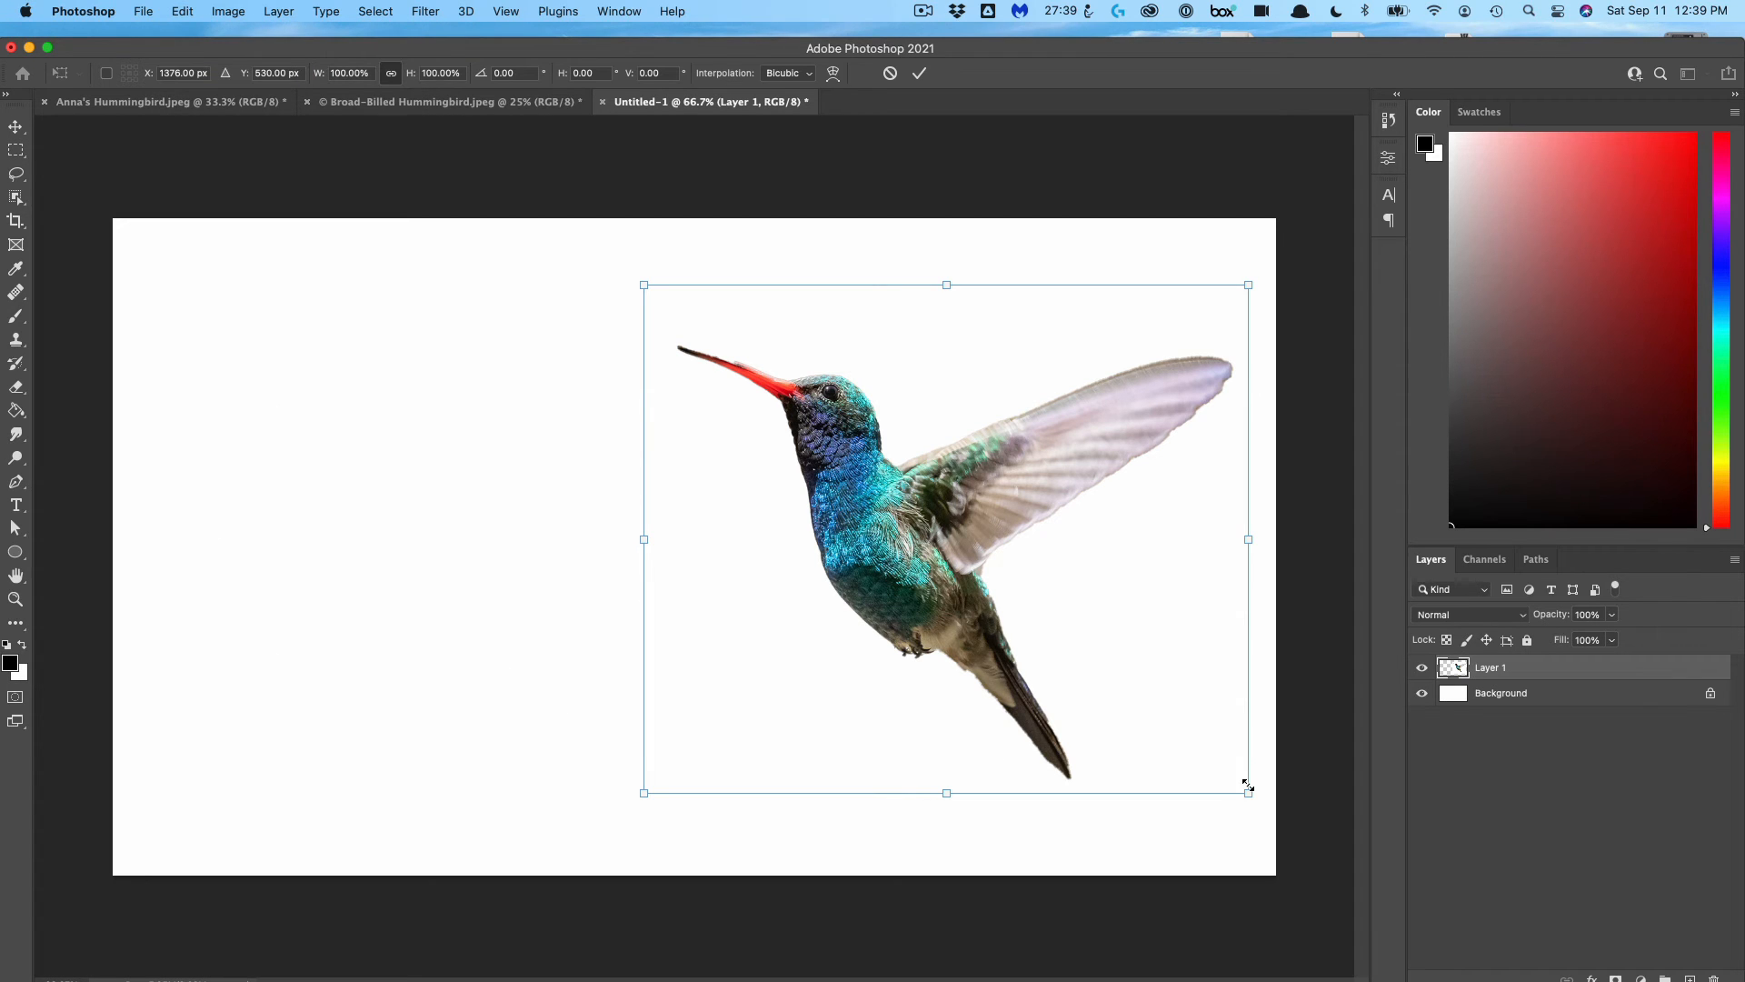
pyautogui.moveTo(1248, 791); pyautogui.dragTo(939, 518)
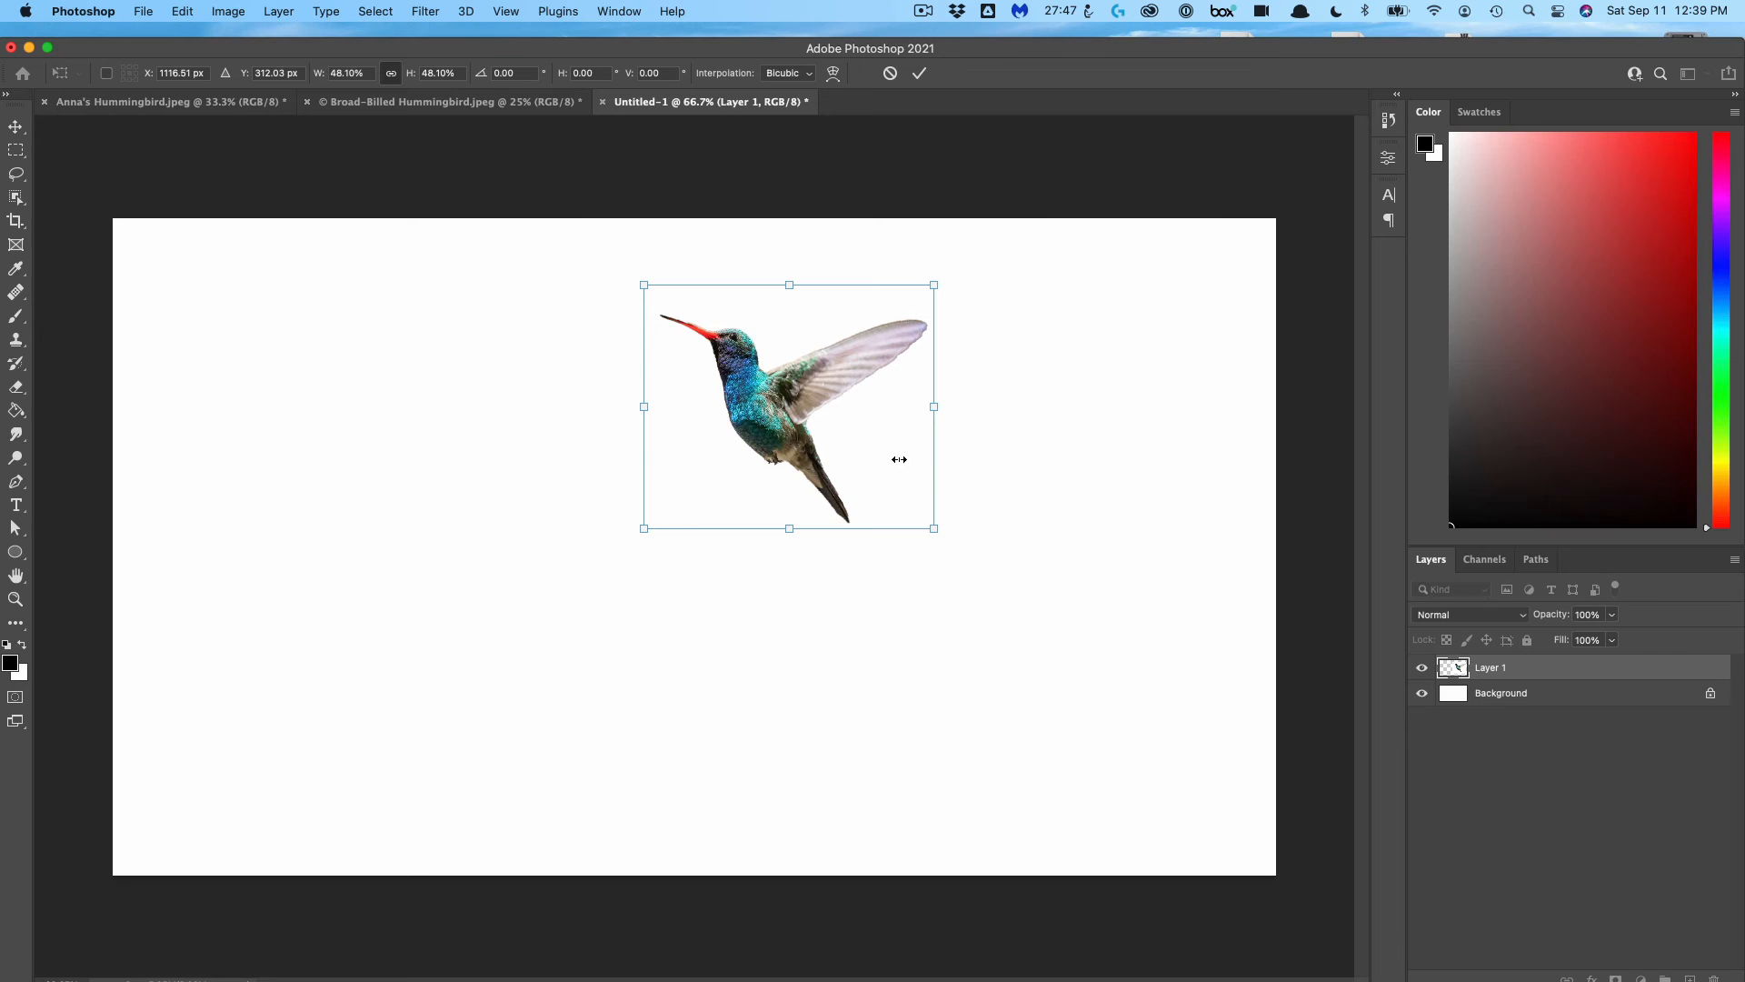
pyautogui.moveTo(796, 394); pyautogui.dragTo(1007, 535)
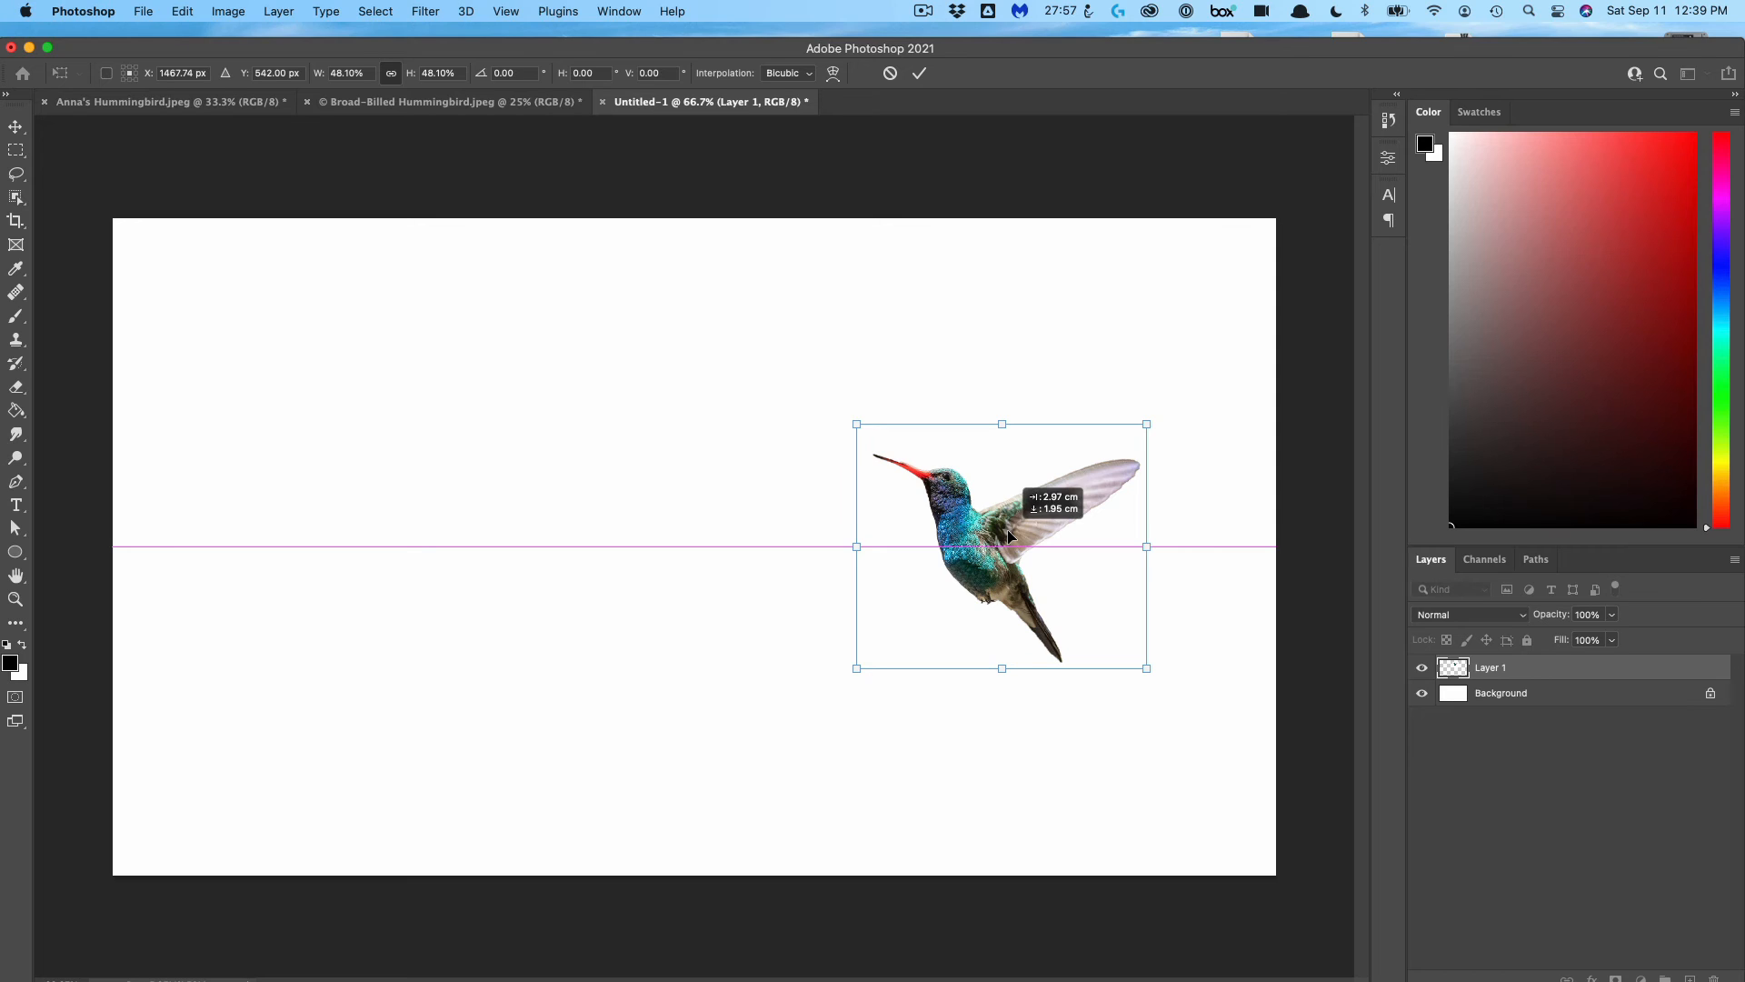
pyautogui.moveTo(1007, 529); pyautogui.dragTo(1007, 529)
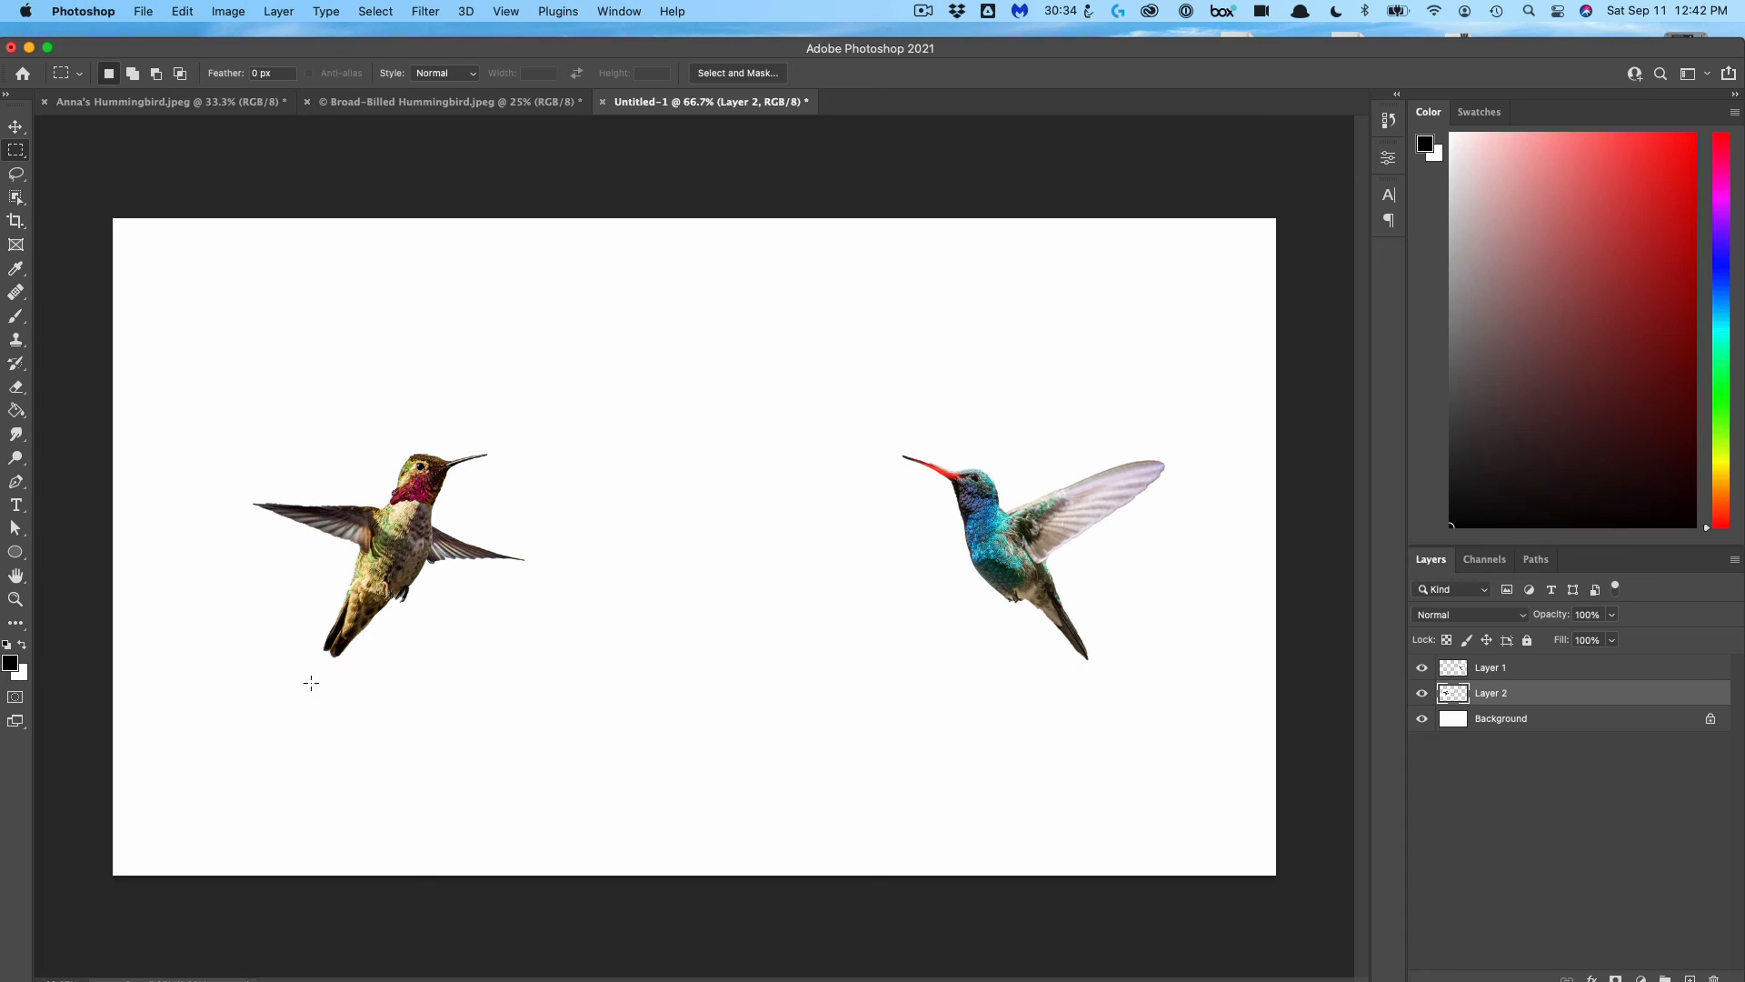
# Add the text "Hummingbirds" in black 24 pt Verdana Regular above the two birds
pyautogui.click(17, 508)
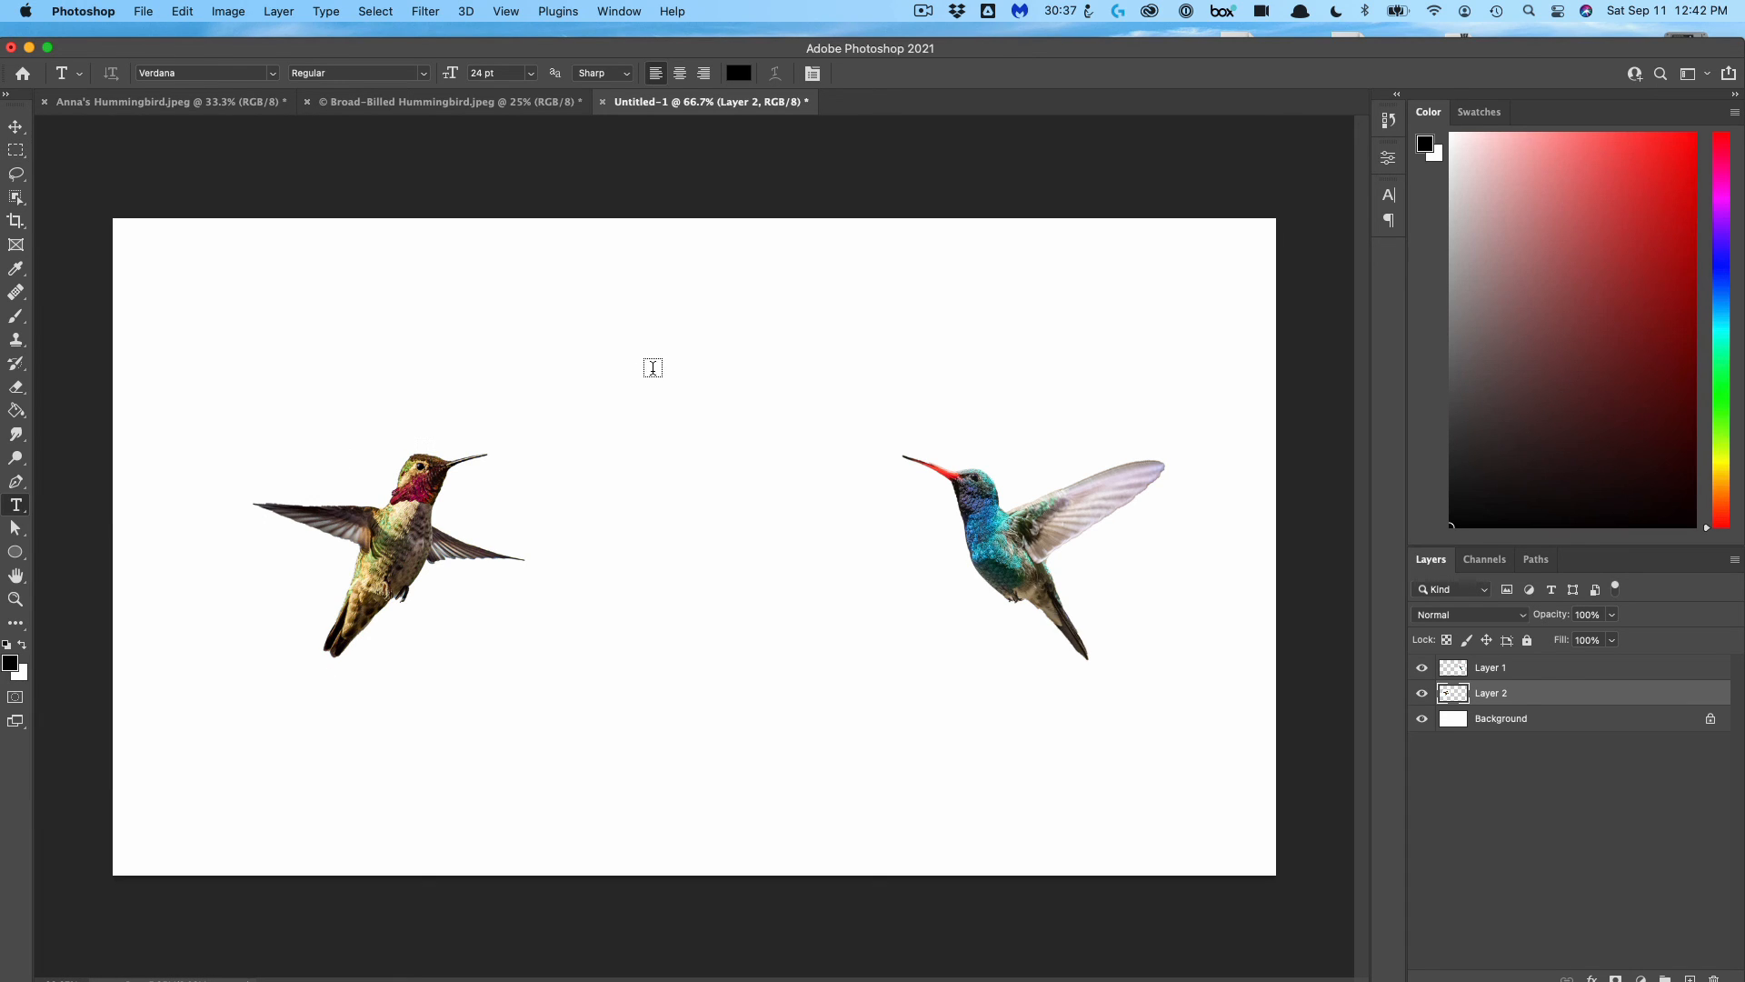
pyautogui.click(648, 373)
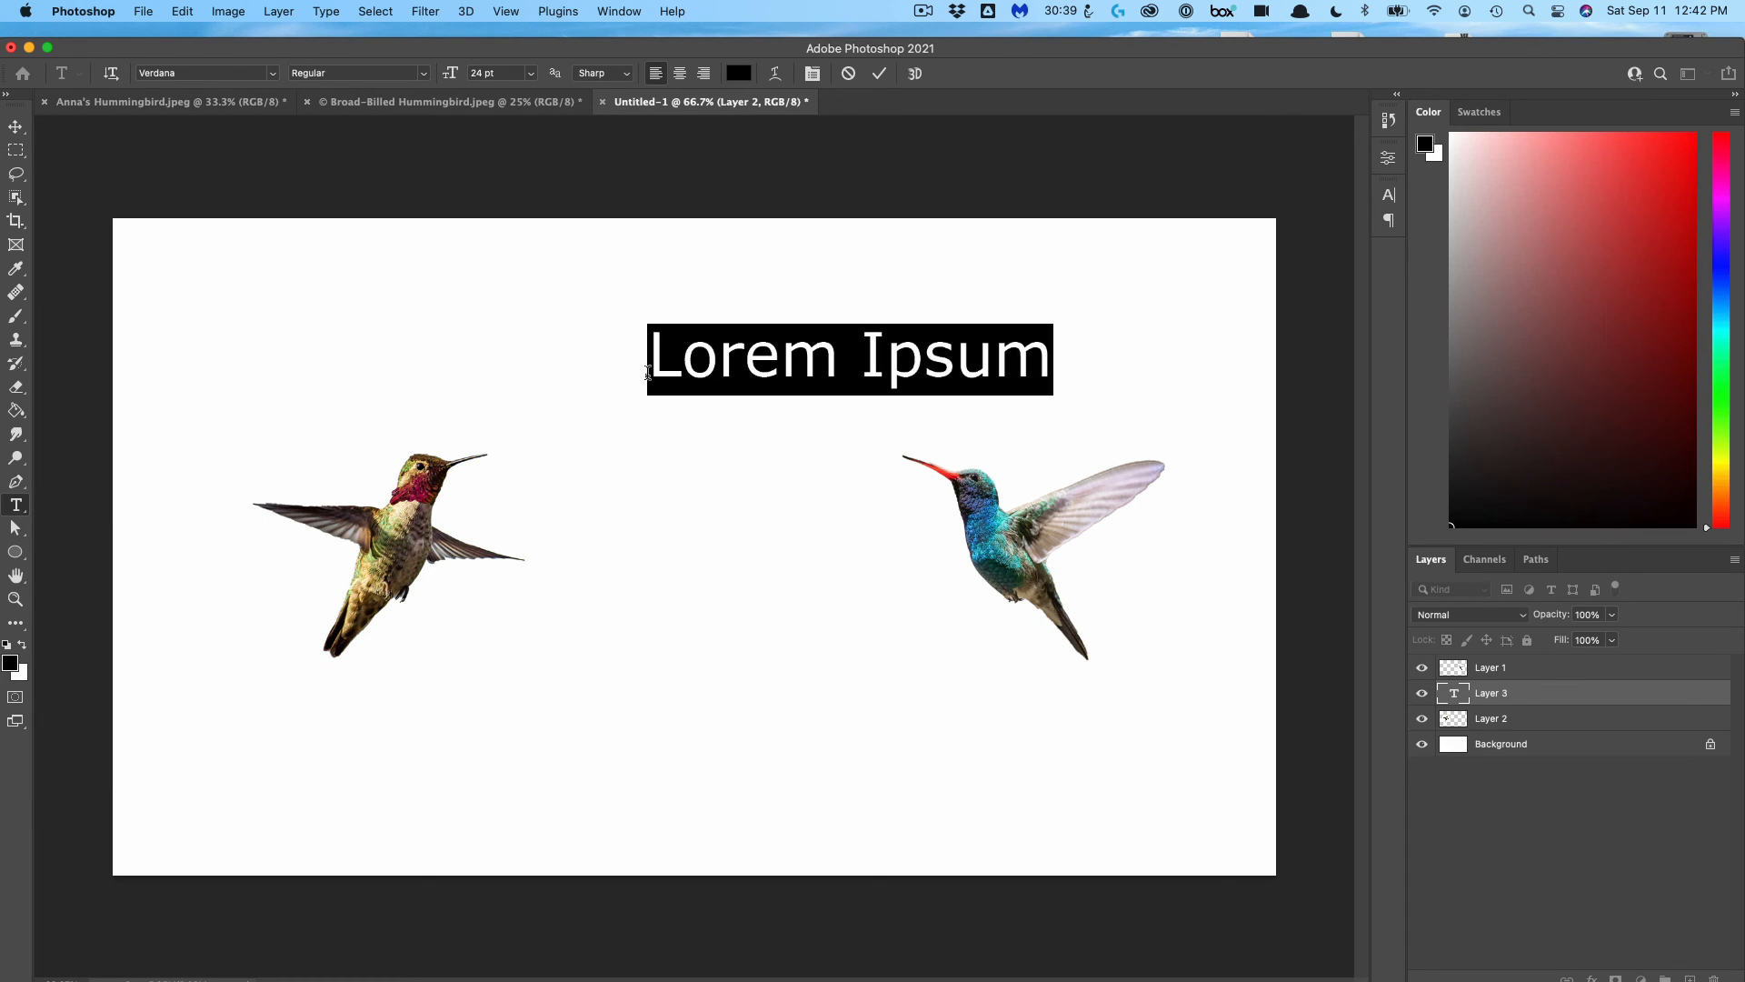
pyautogui.write('Hummi')
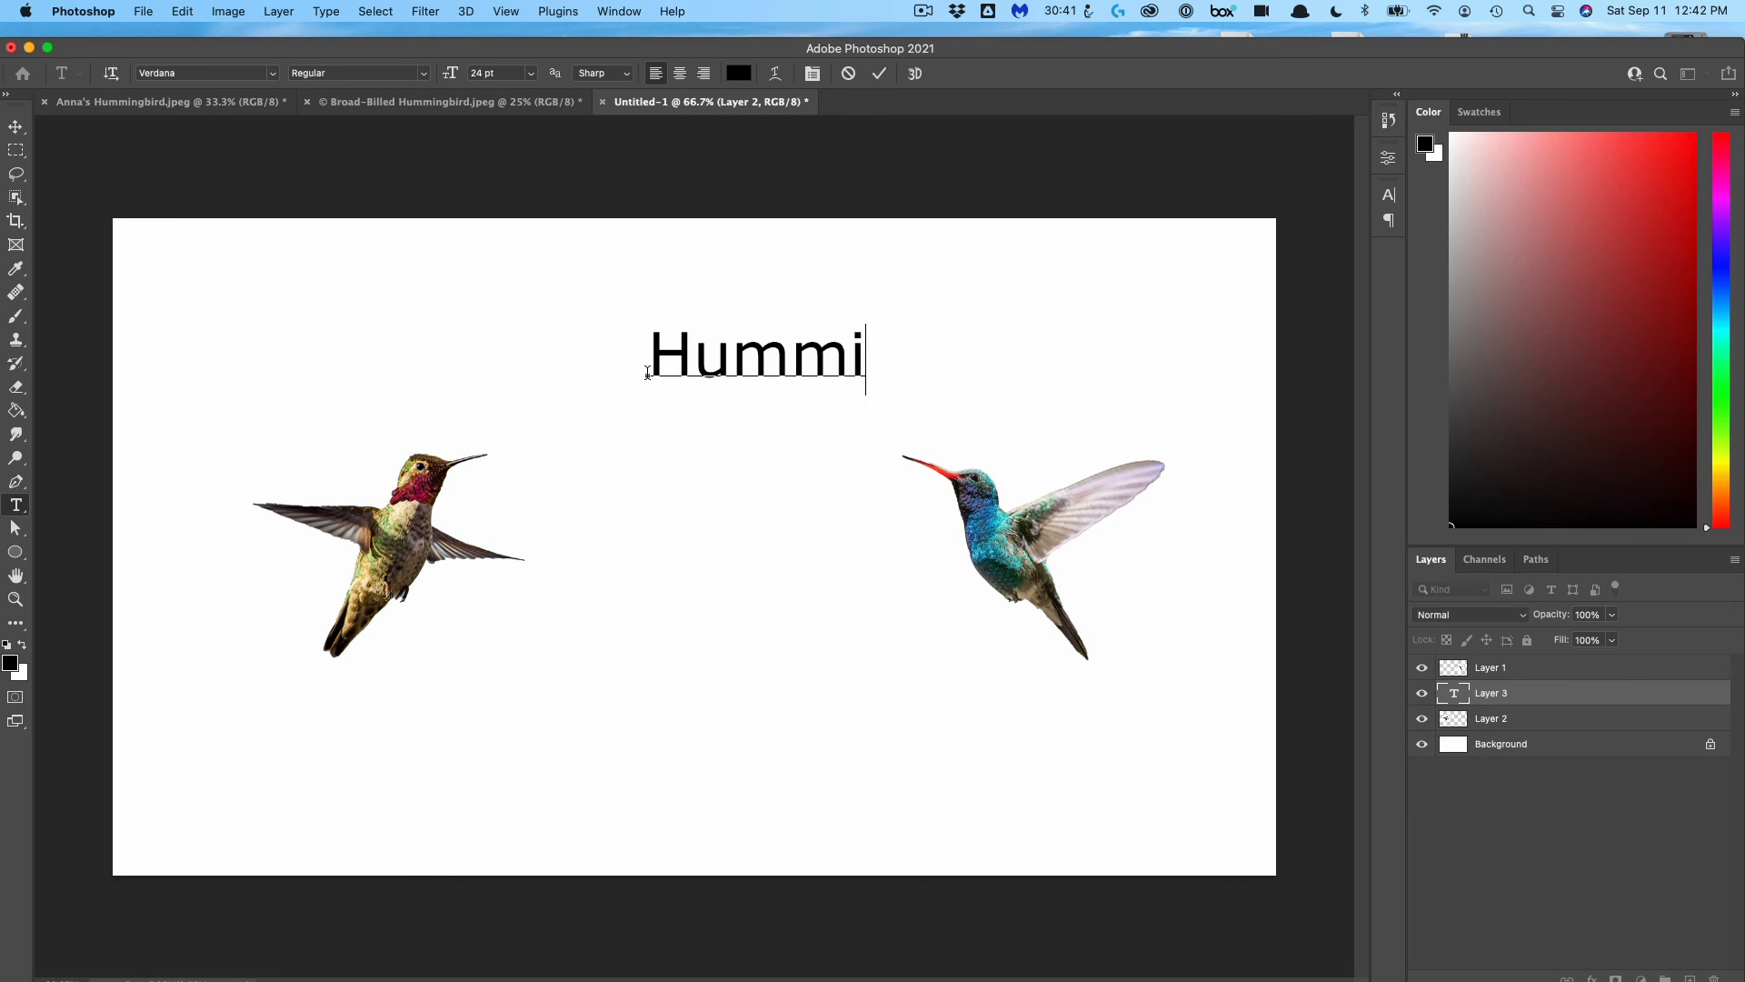
pyautogui.write('ngbirds')
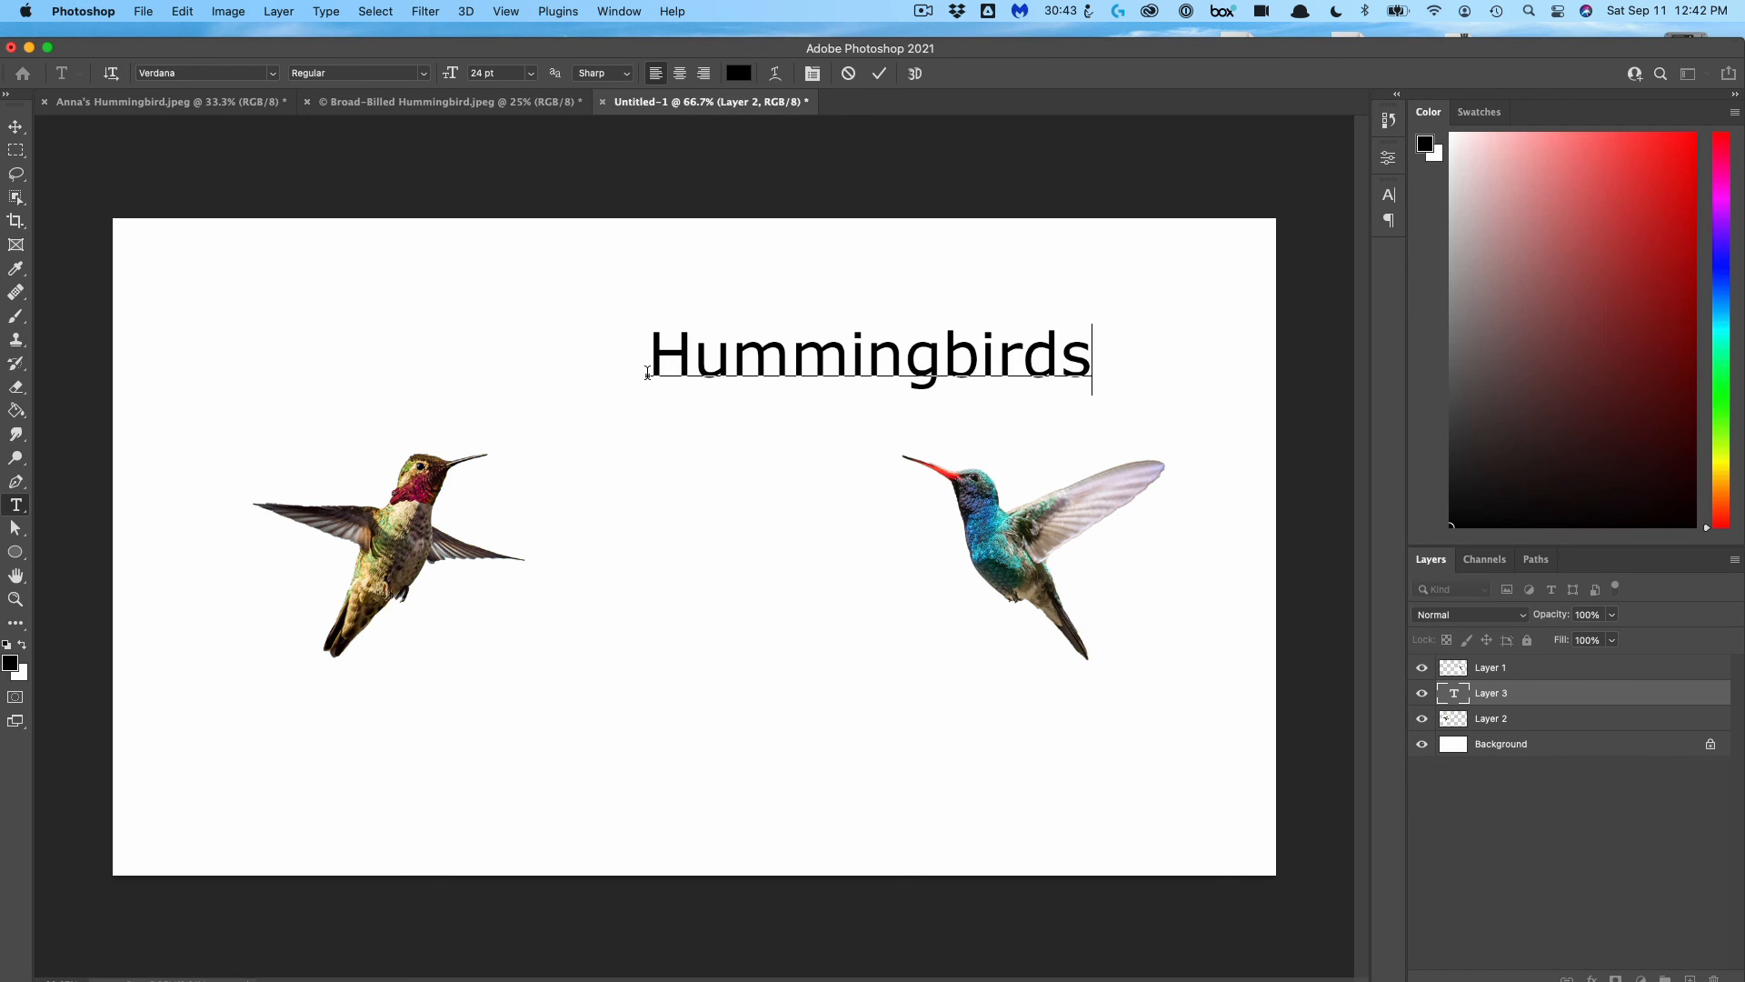
# Move the "Hummingbirds" title so it is horizontally centred on the canvas above the birds, and commit the text
pyautogui.press('super')
pyautogui.press('super')
pyautogui.press('super')
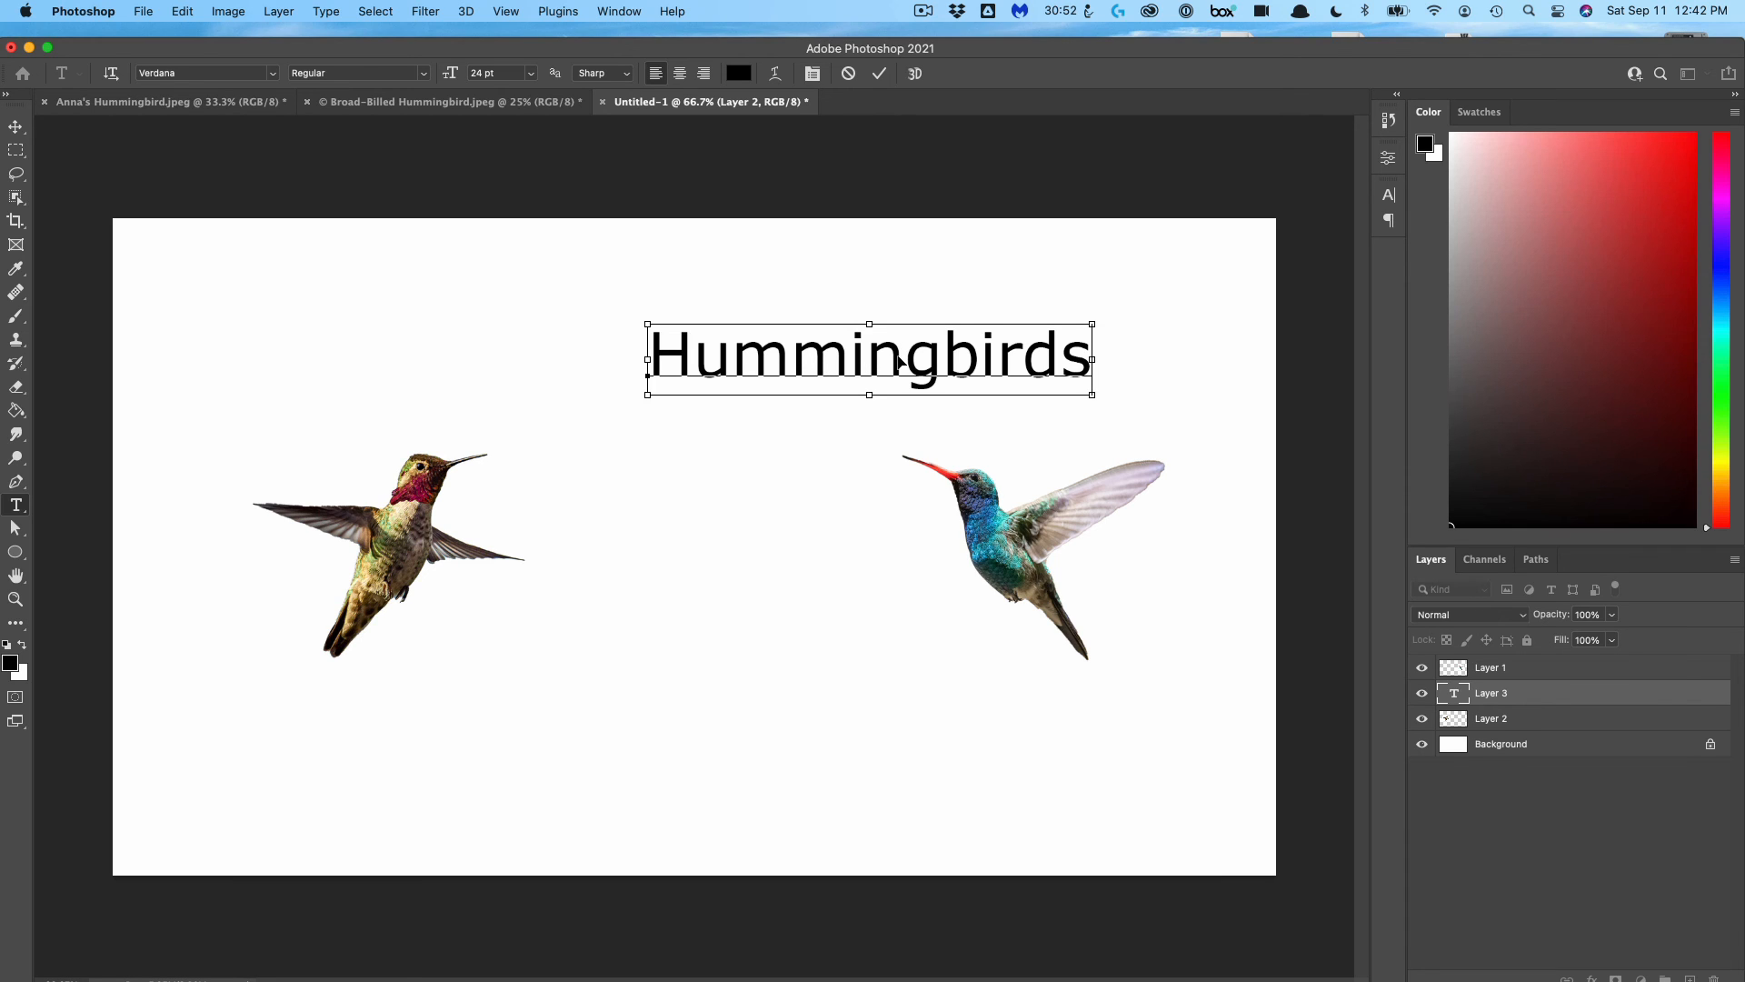
pyautogui.moveTo(863, 360); pyautogui.dragTo(725, 351)
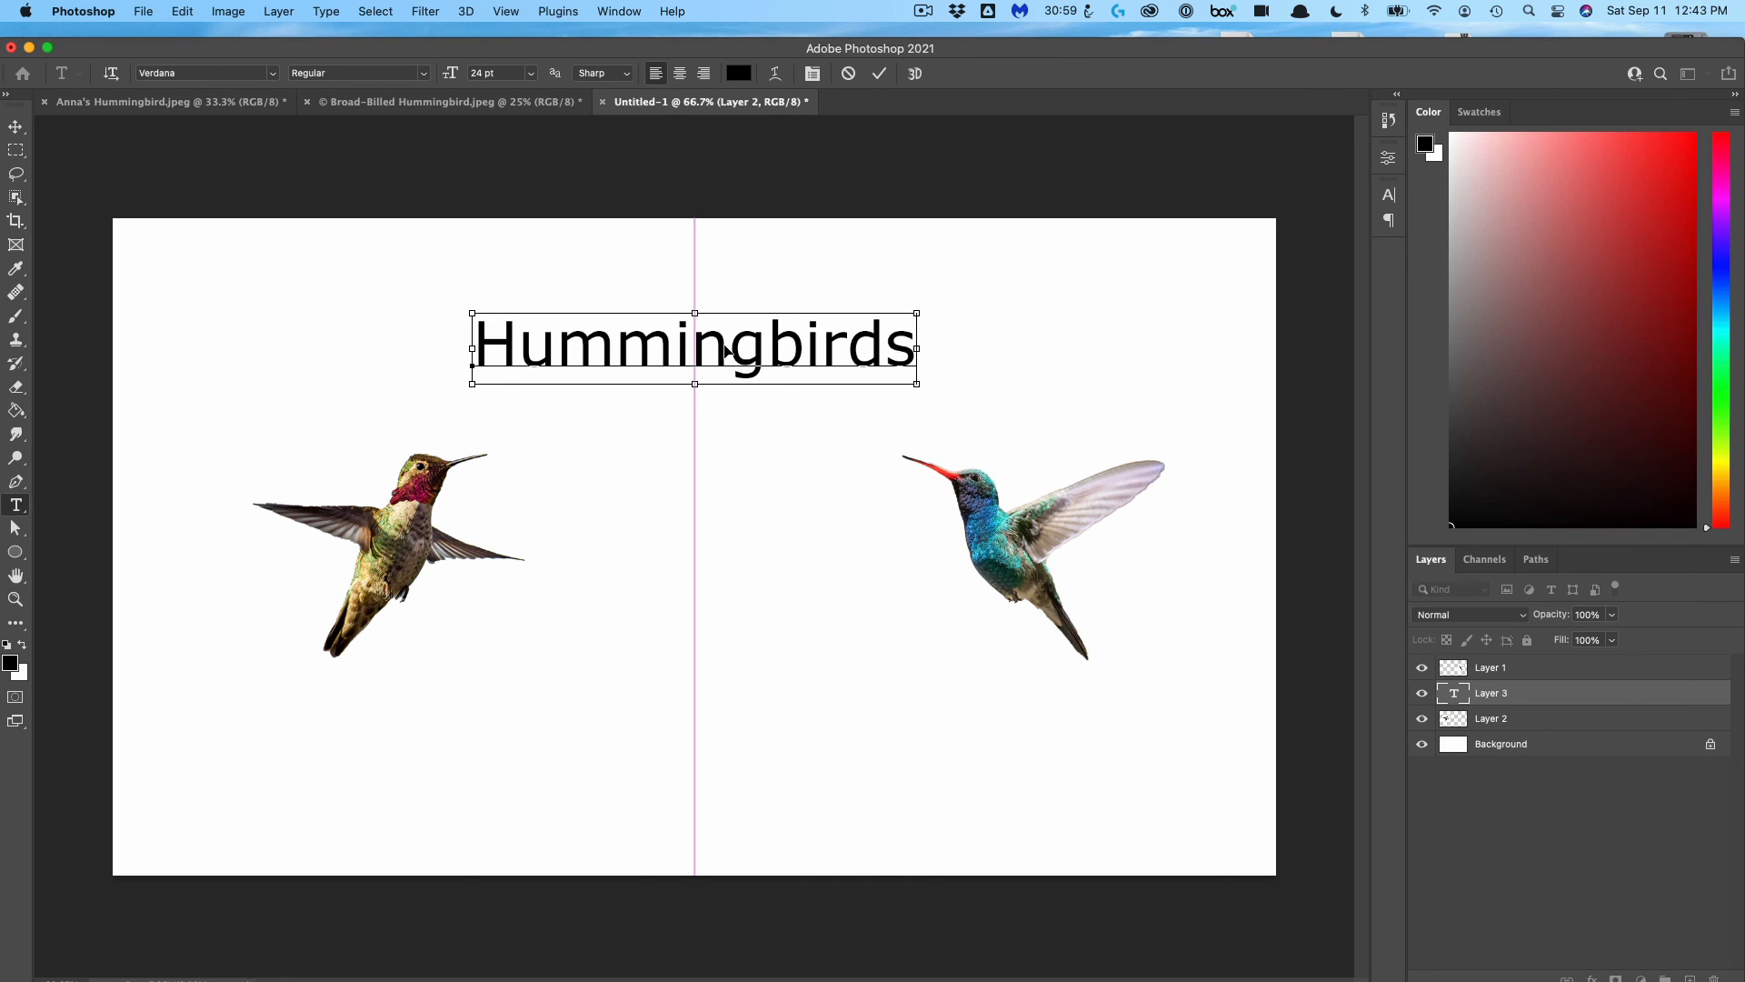
pyautogui.click(791, 566)
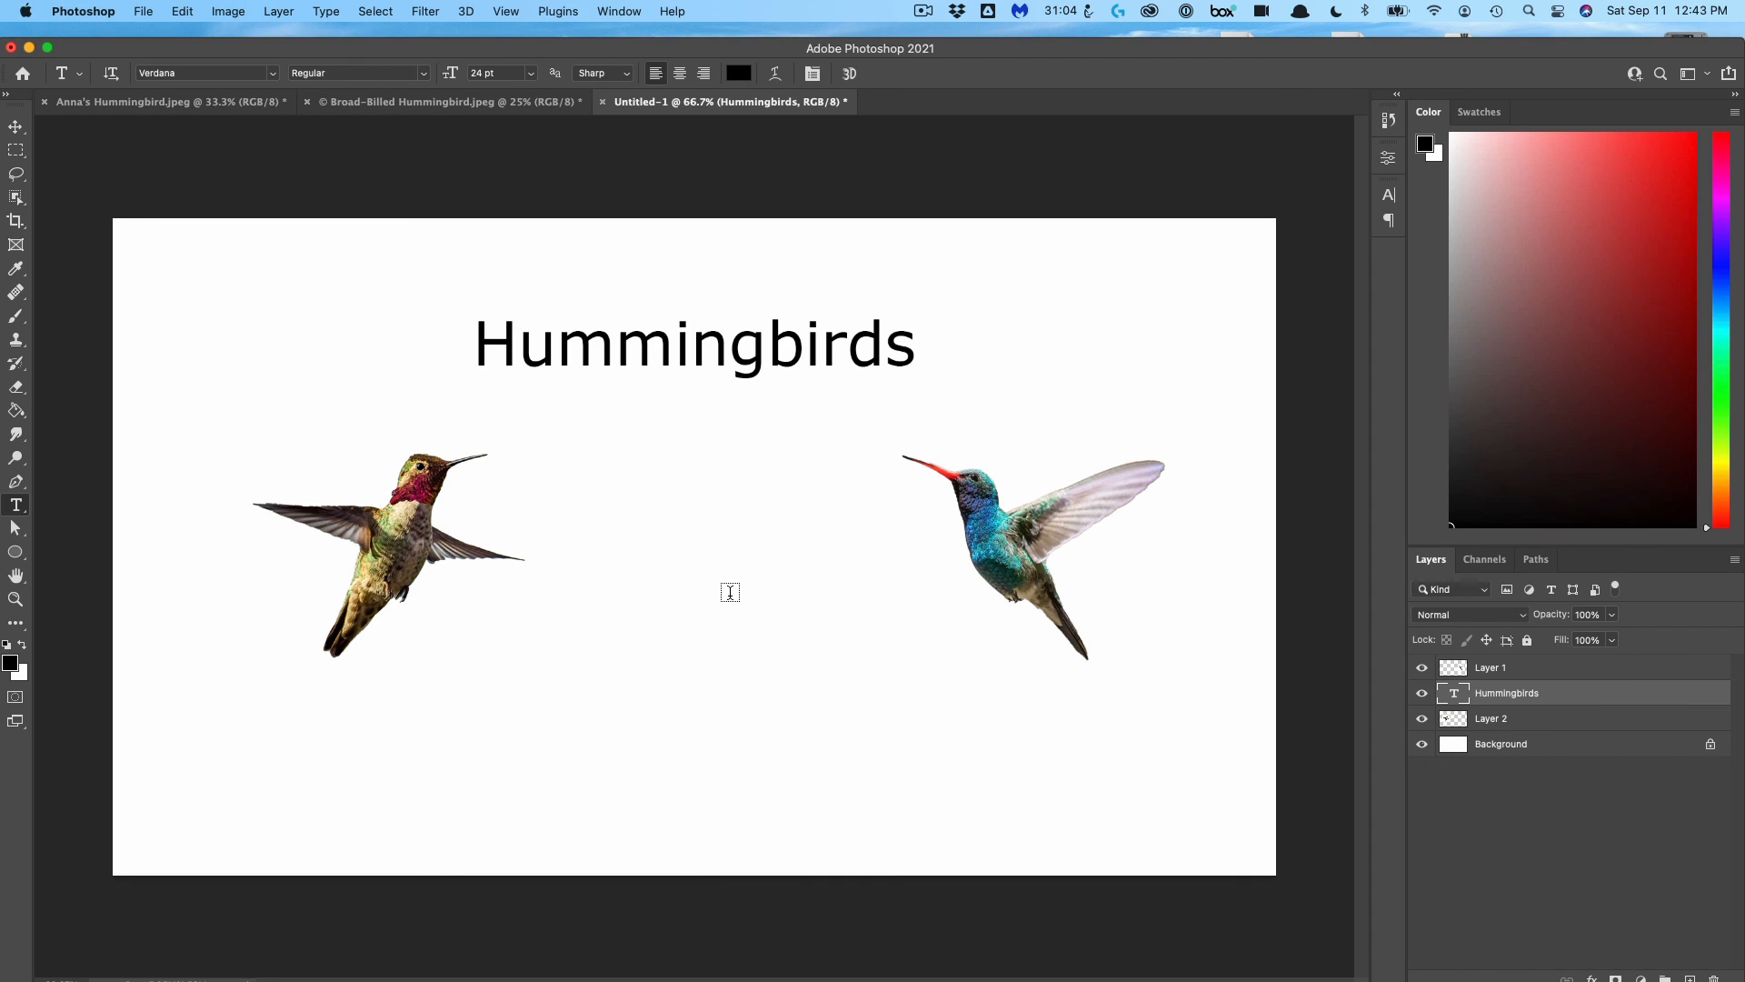